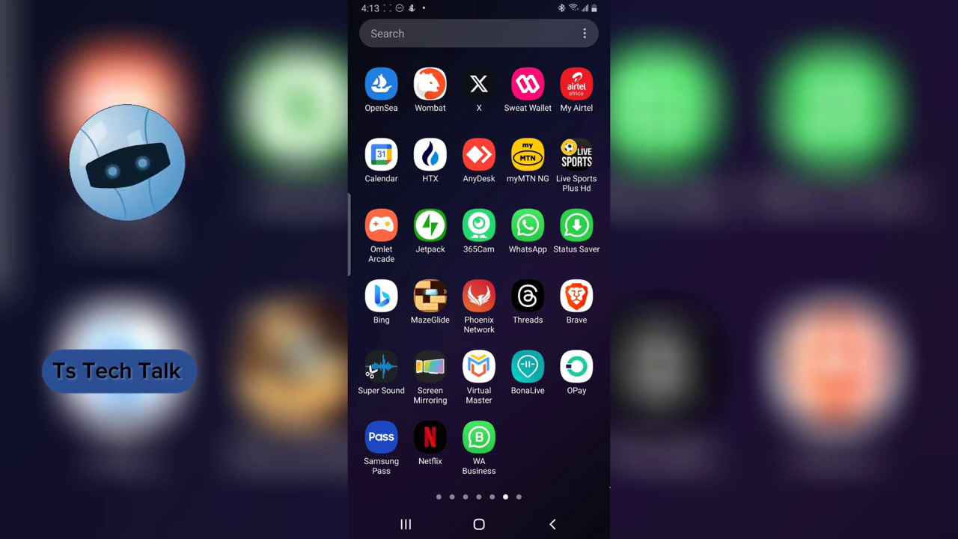
Launch Bing, scroll the home feed, and open Chat to the 'Welcome to the new Bing' greeting.
click(396, 303)
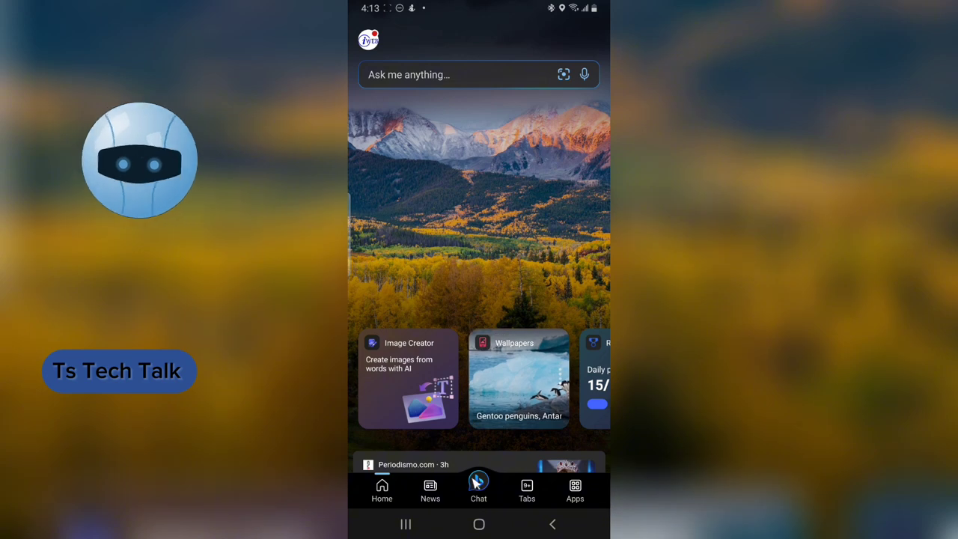
scroll(479, 479, down, 10)
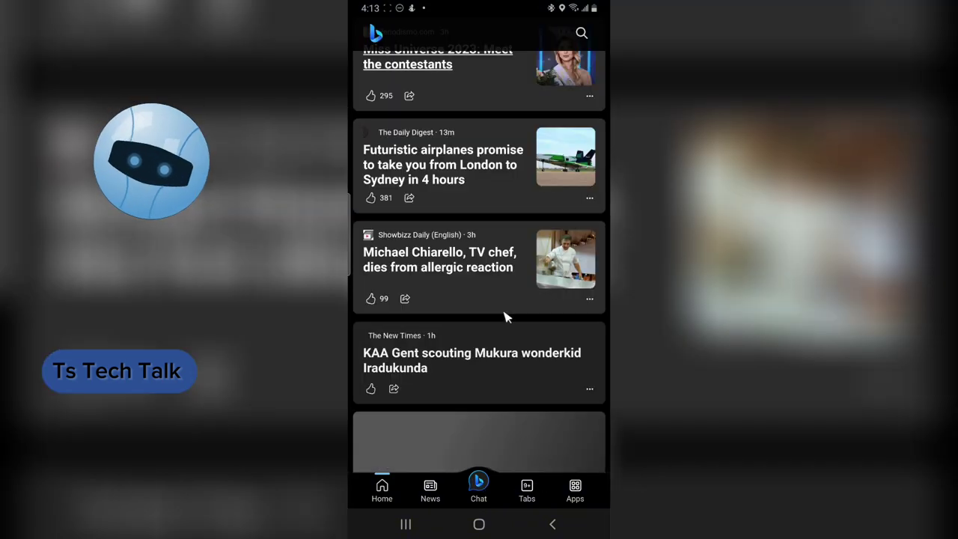
click(479, 488)
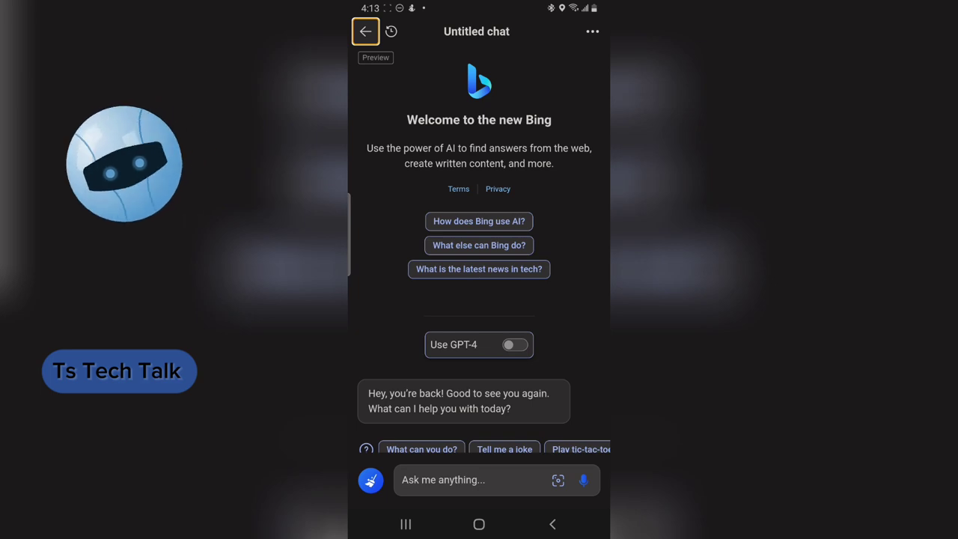
Photograph the water bottle with Bing's camera so the picture attaches to the message box.
click(558, 480)
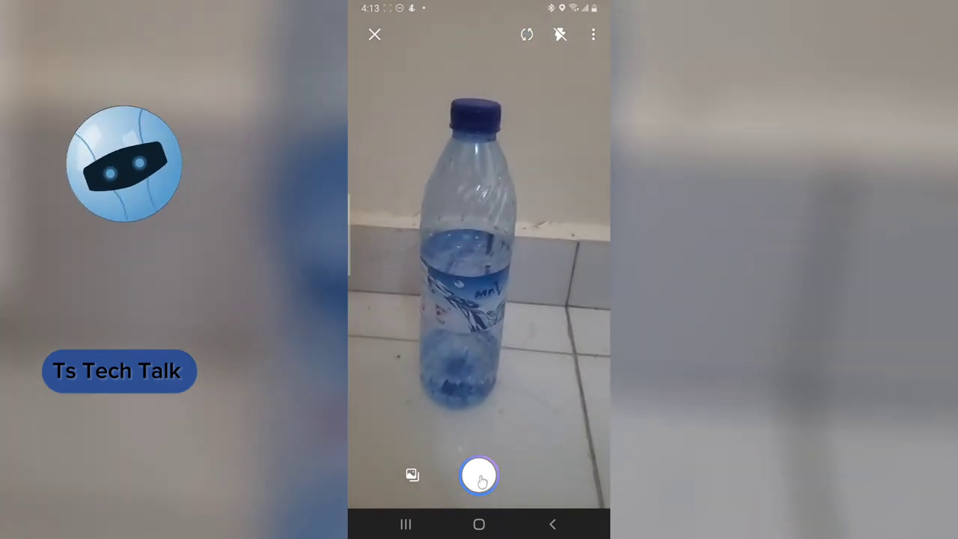
click(480, 477)
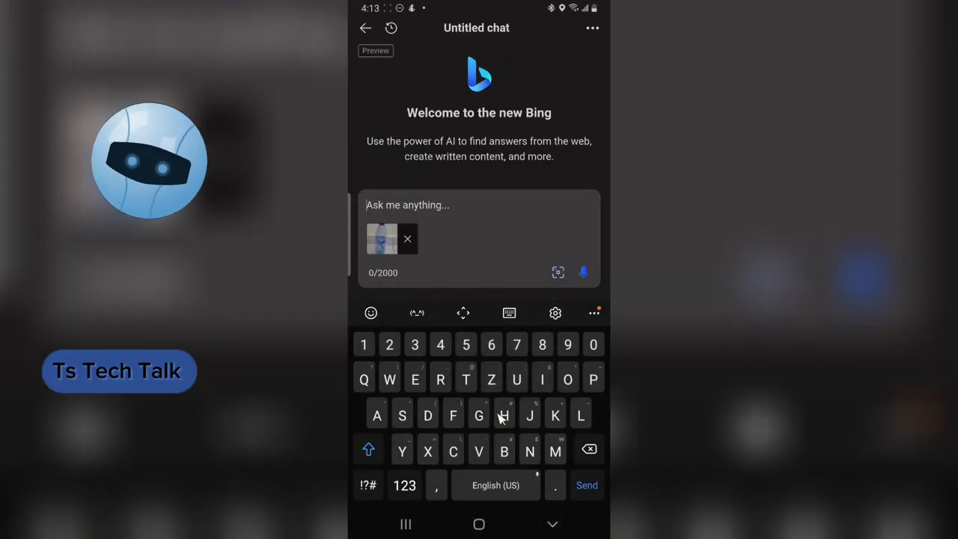
Send the prompt 'Identify the product in this image' with the water-bottle photo.
text(Identi)
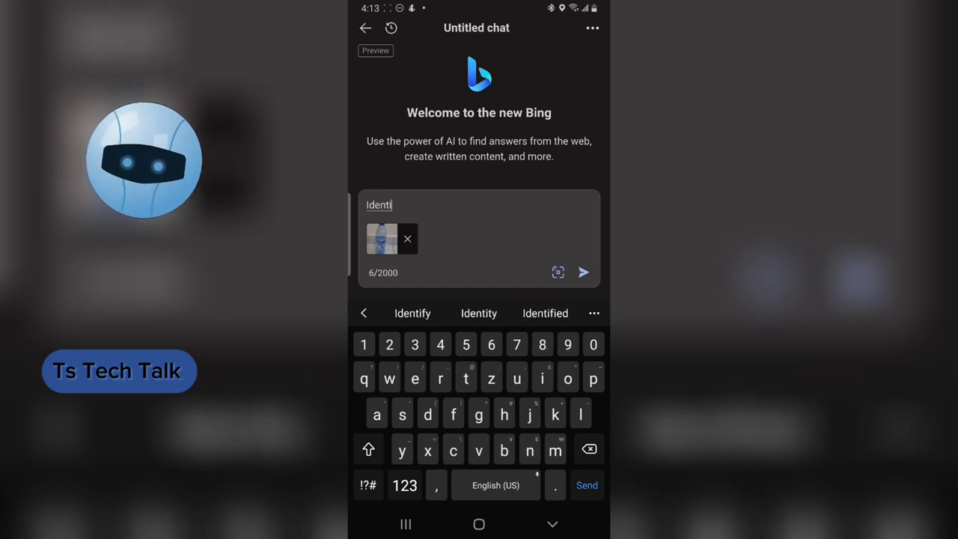
text(fy the produ)
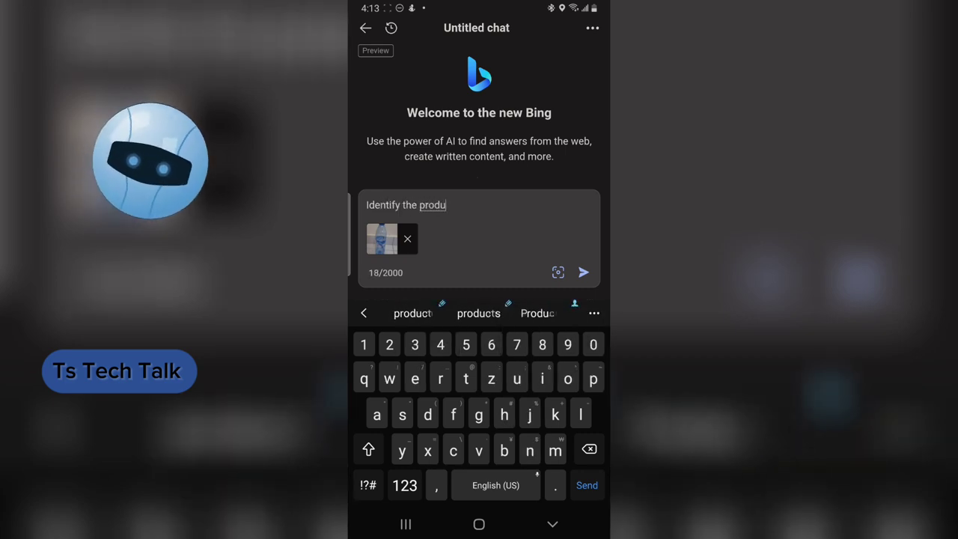
text(ct in this image)
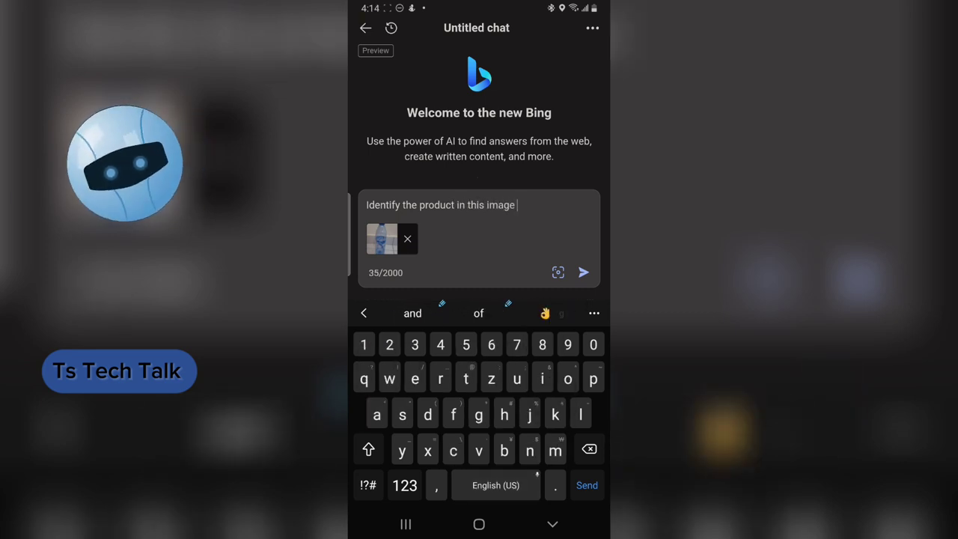
key(Return)
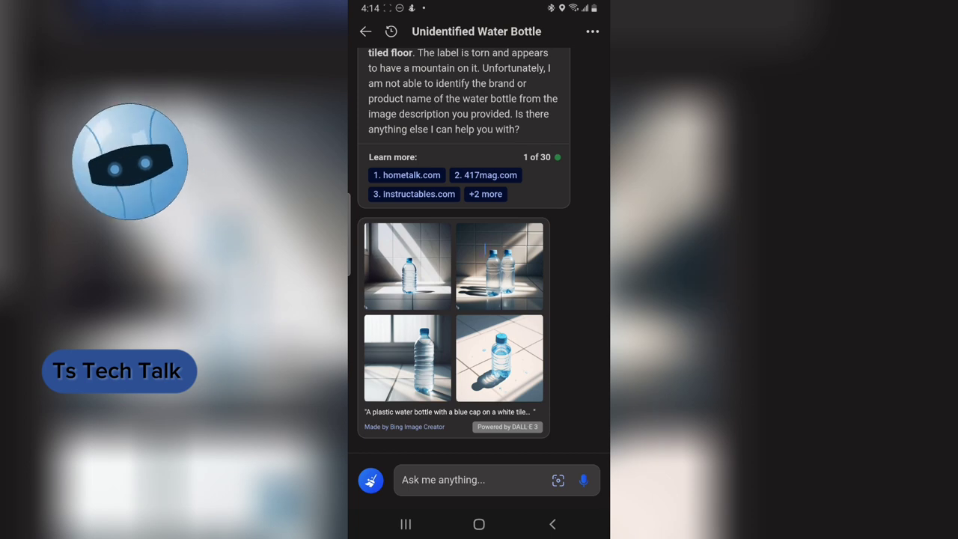
Scroll the water-bottle reply, then bring up the Chats history list.
scroll(464, 247, up, 3)
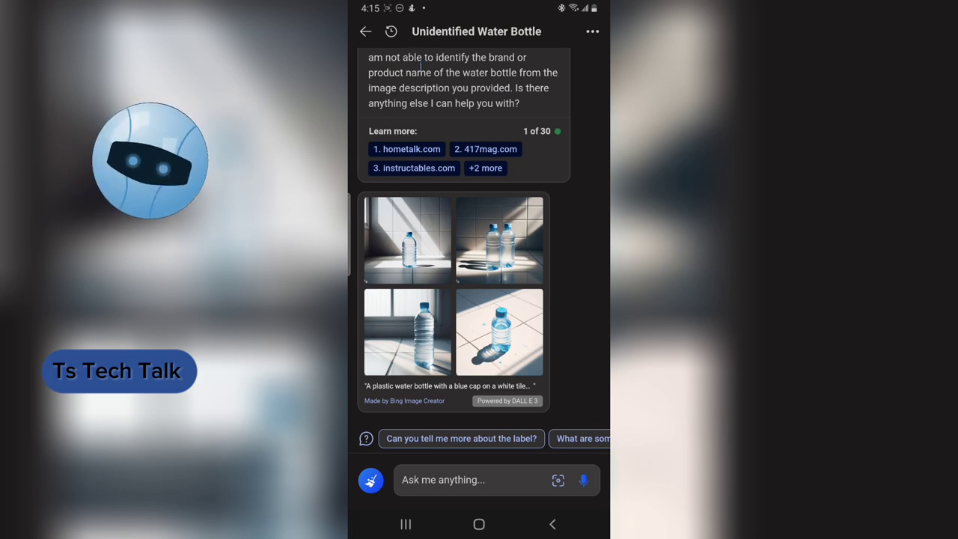
click(392, 32)
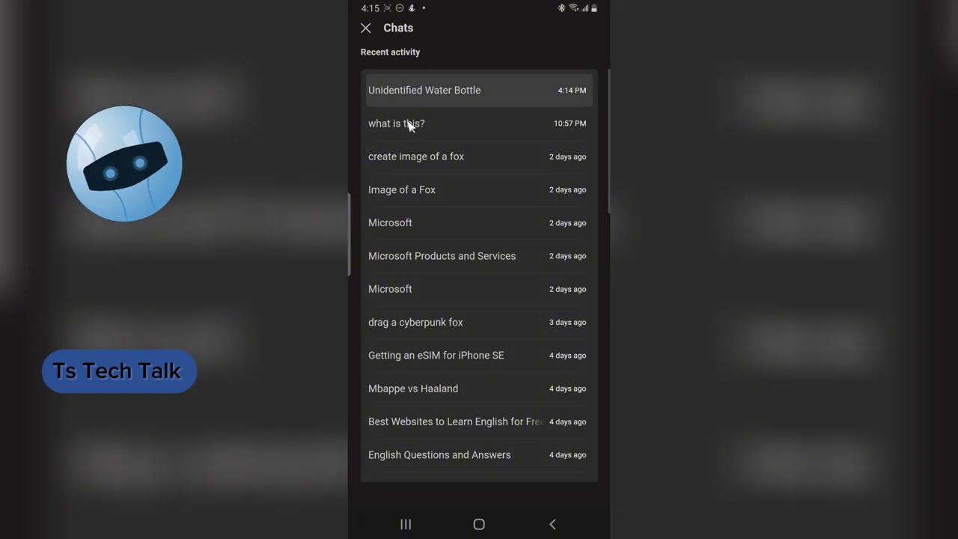
Reopen the 'what is this?' chat, select the bottled-water message text, and scroll through it.
click(438, 127)
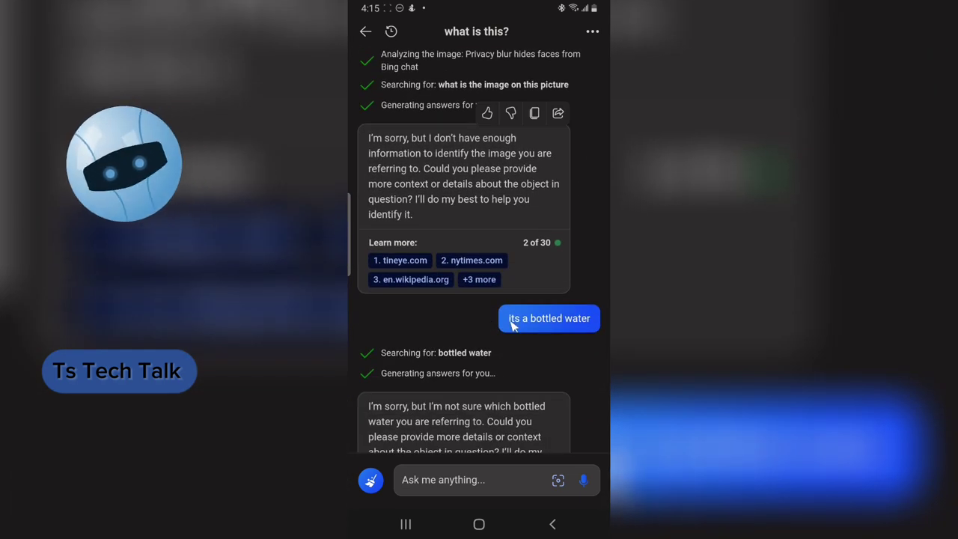
click(512, 323)
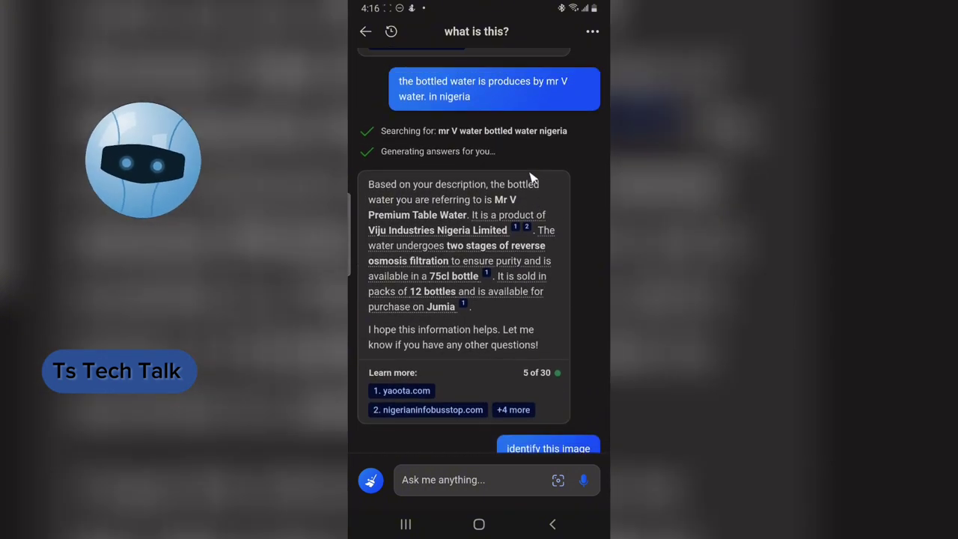
scroll(418, 151, up, 1)
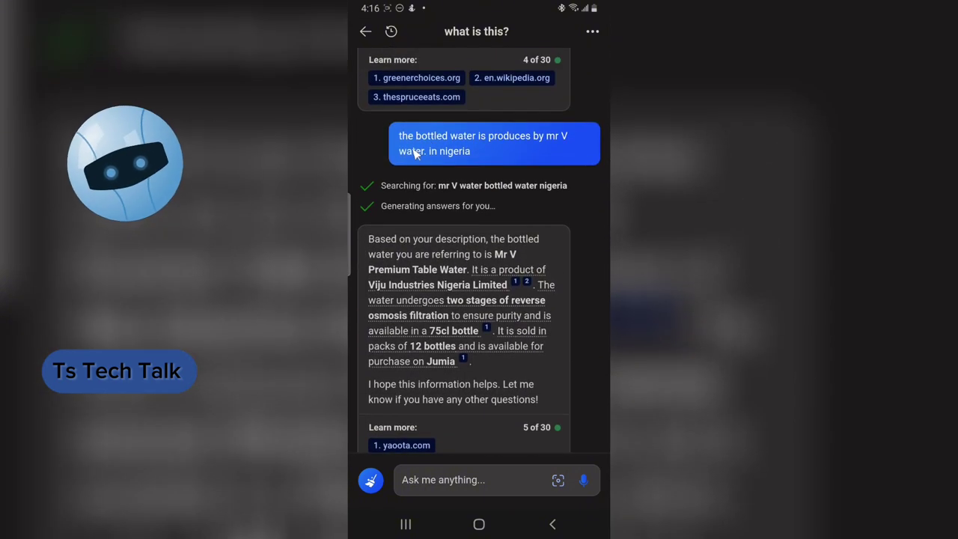
drag(399, 136, 477, 152)
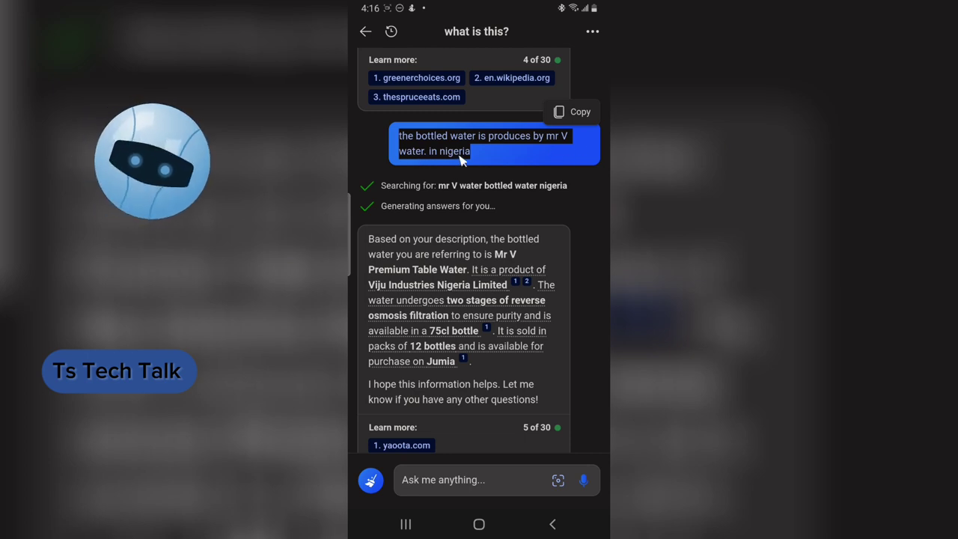
scroll(458, 273, down, 2)
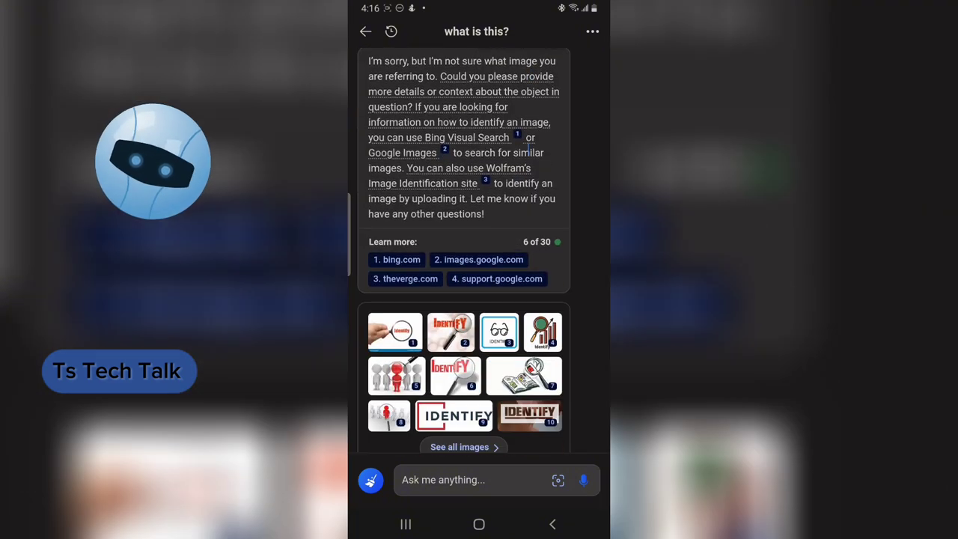
scroll(529, 149, down, 4)
scroll(528, 149, up, 5)
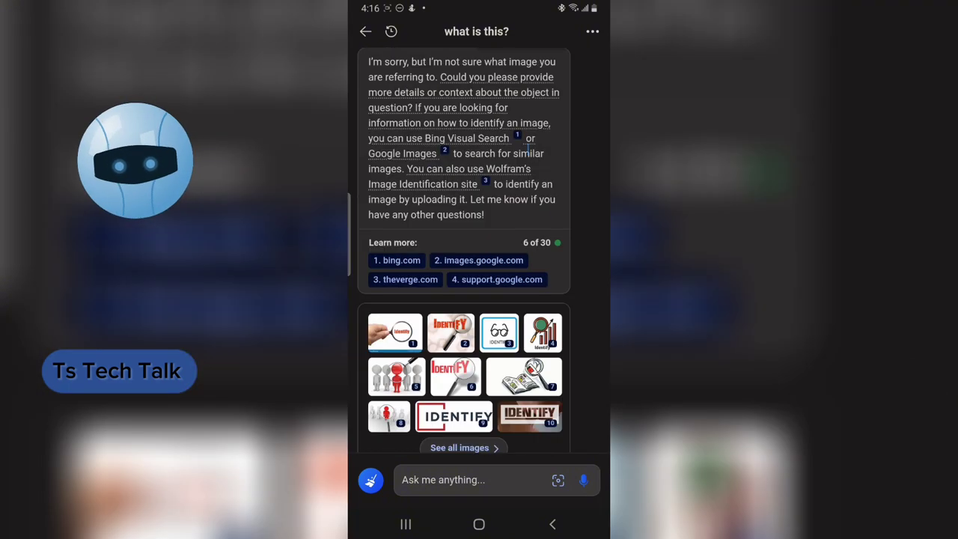
scroll(528, 149, up, 2)
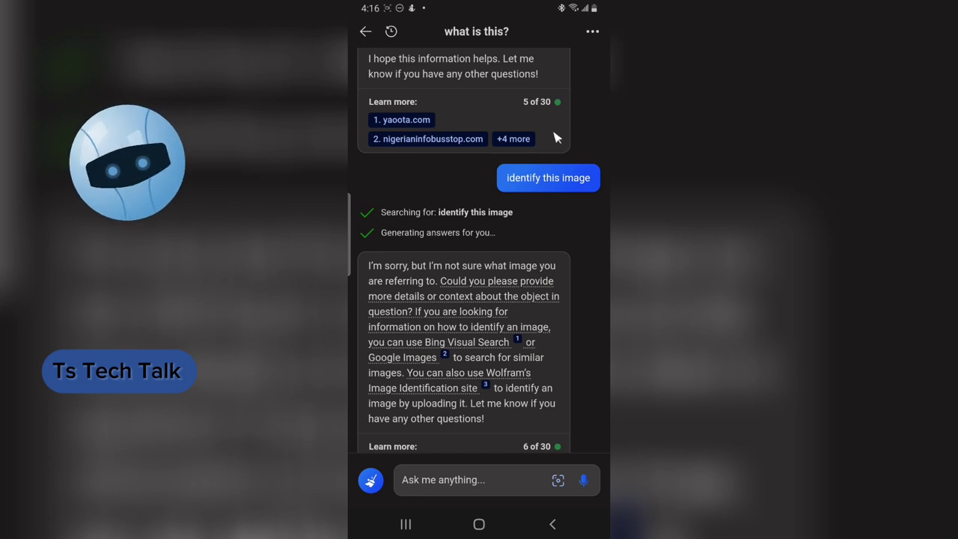
scroll(552, 135, up, 3)
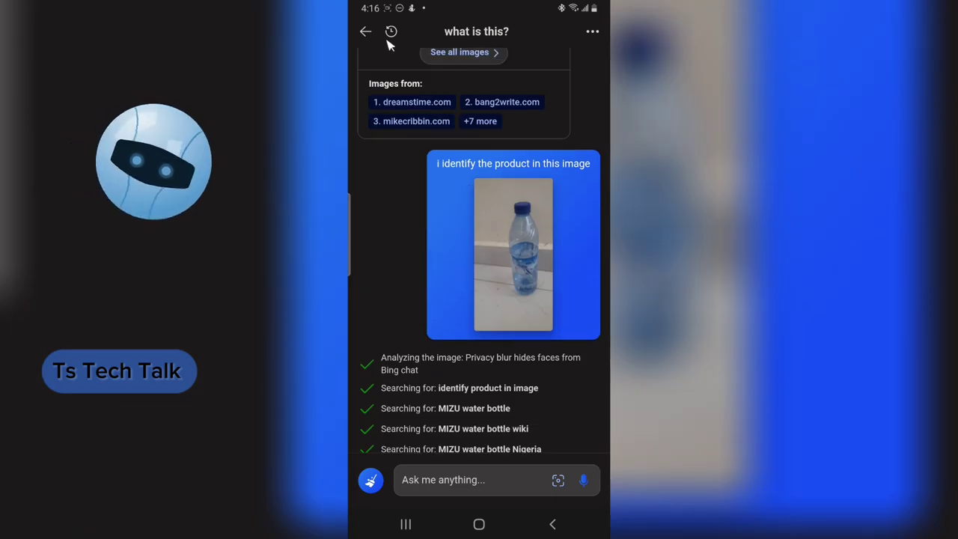
Leave the current chat and return to the 'what is this?' conversation from Chat.
click(365, 31)
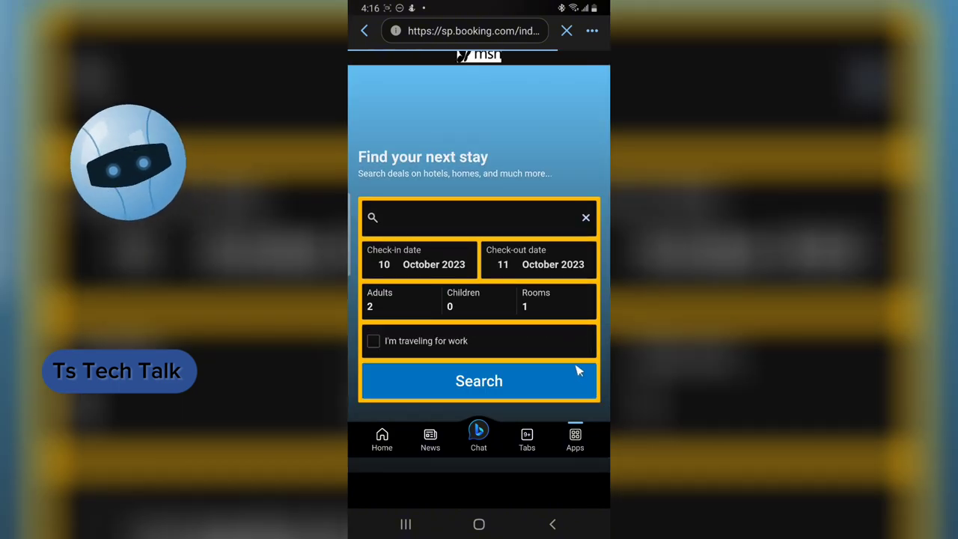
click(480, 433)
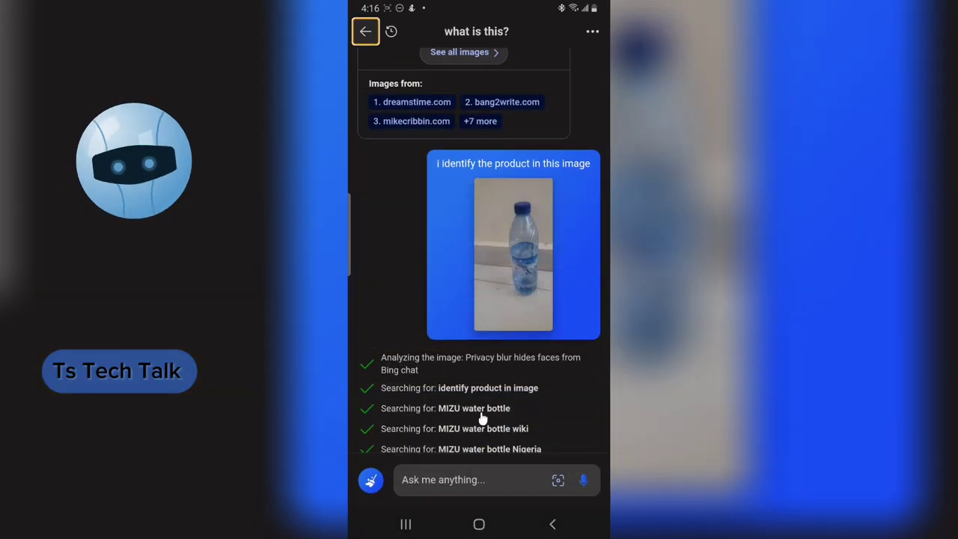
Start a new chat topic and photograph the Mortein insect spray can to attach it.
click(370, 483)
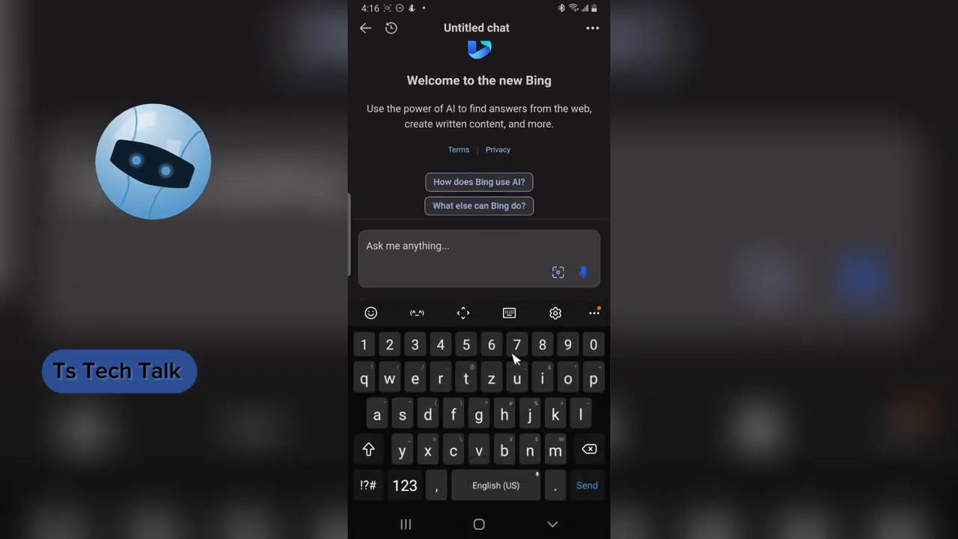
click(560, 274)
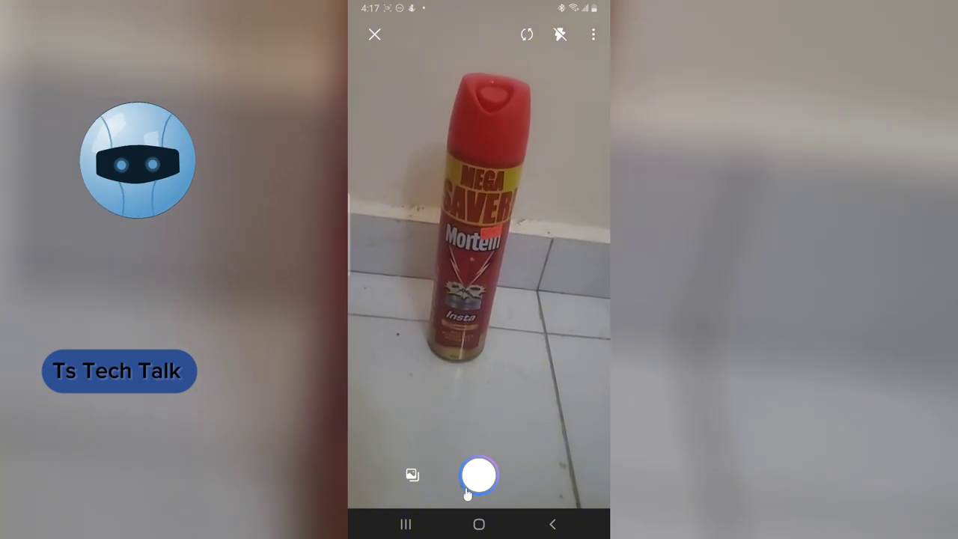
click(479, 476)
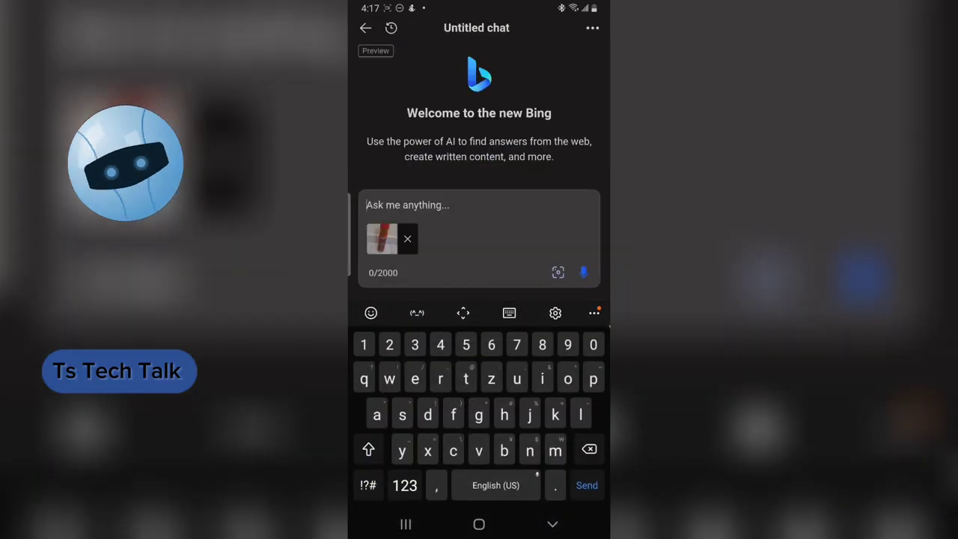
Send 'identify the product in this picture' with the spray-can photo attached.
text(ident)
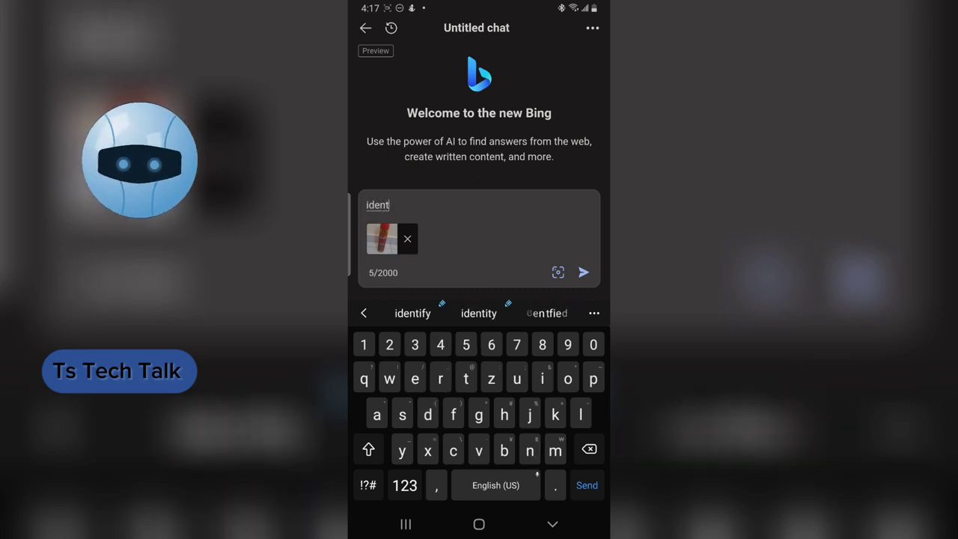
text(ify the )
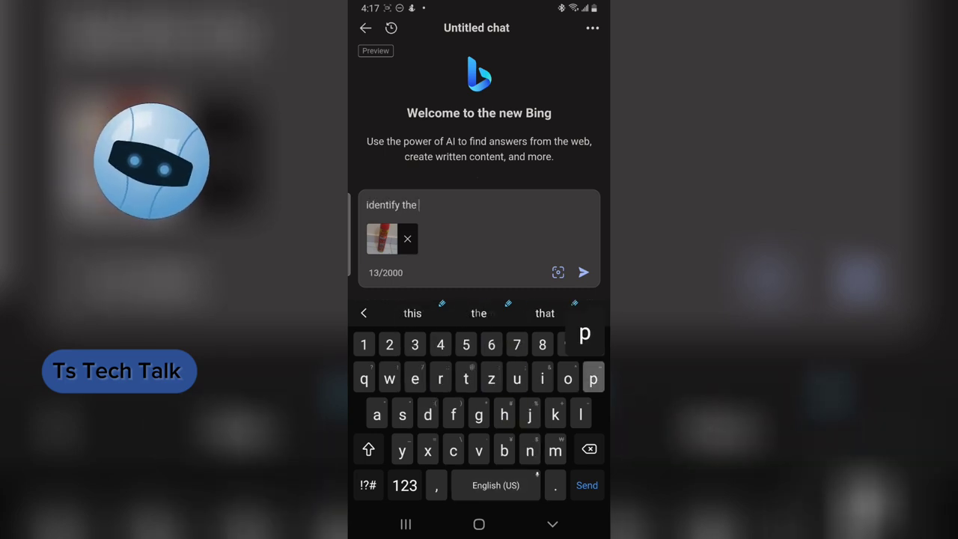
text(product )
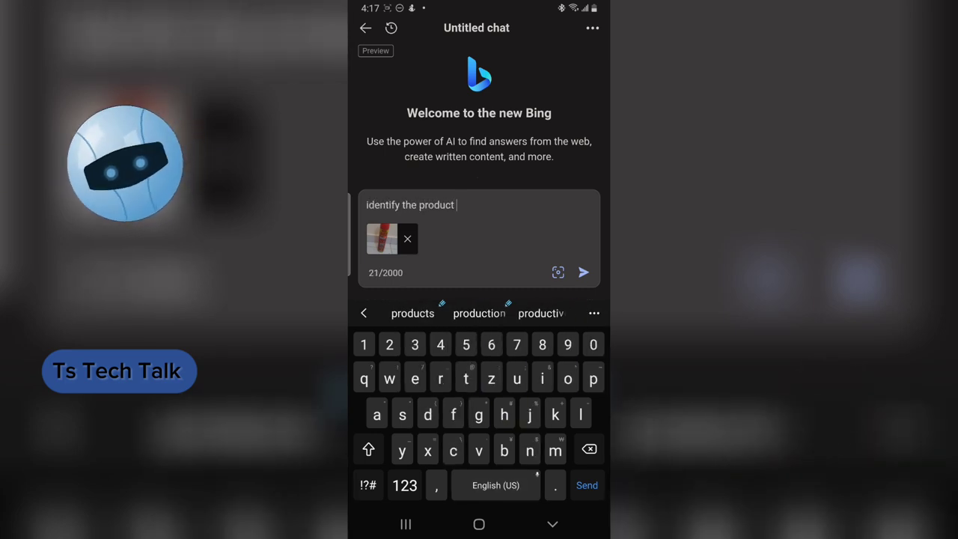
text(in this )
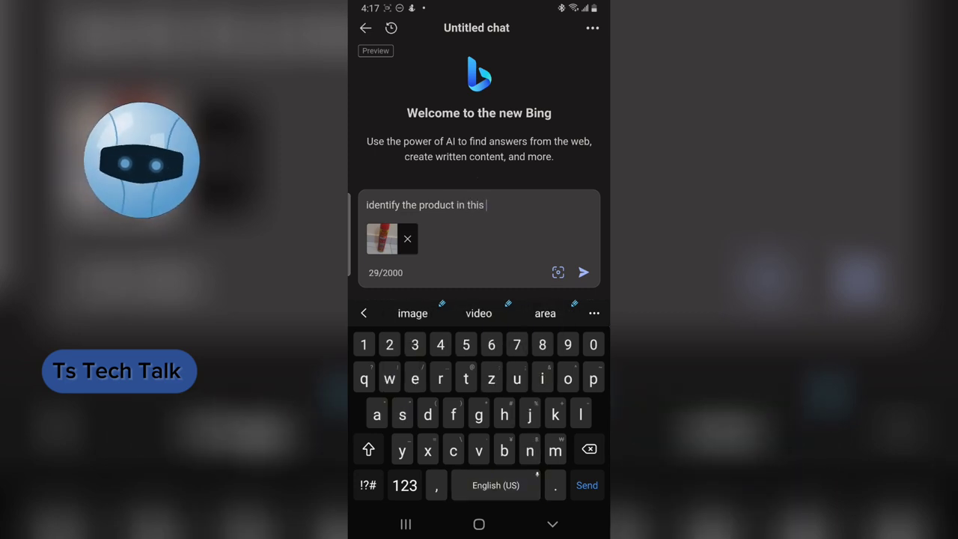
text(picture)
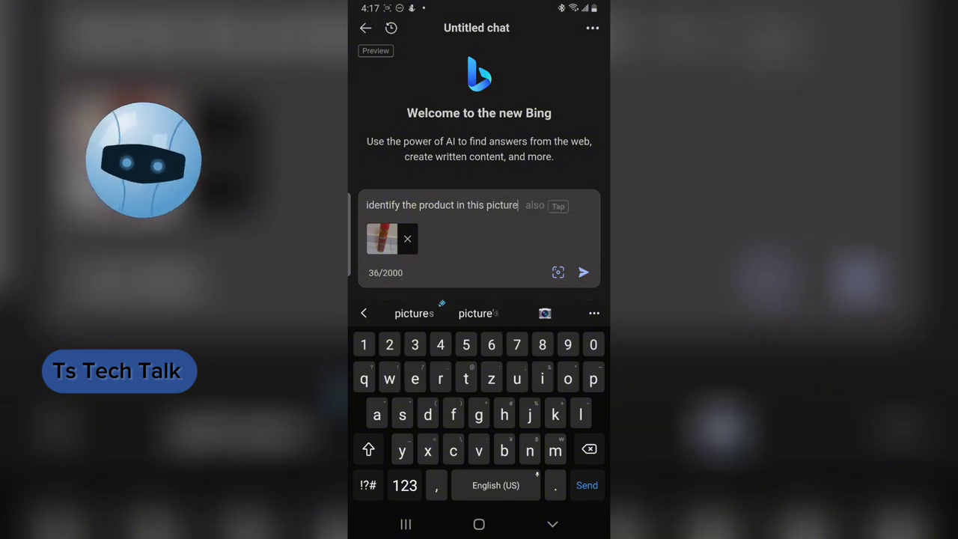
key(Return)
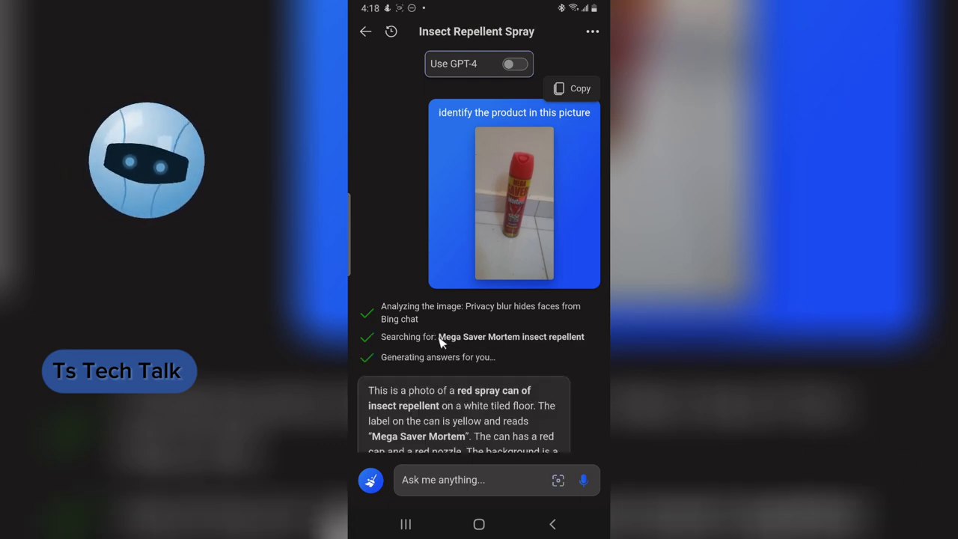
Review the insect repellent answer and its links, then aim the visual search camera at the black phone.
drag(439, 337, 583, 356)
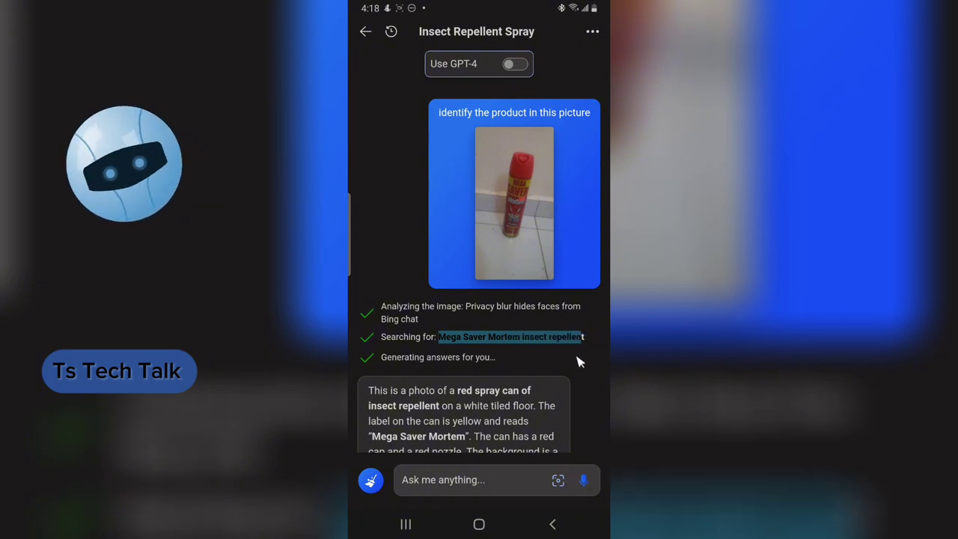
click(575, 367)
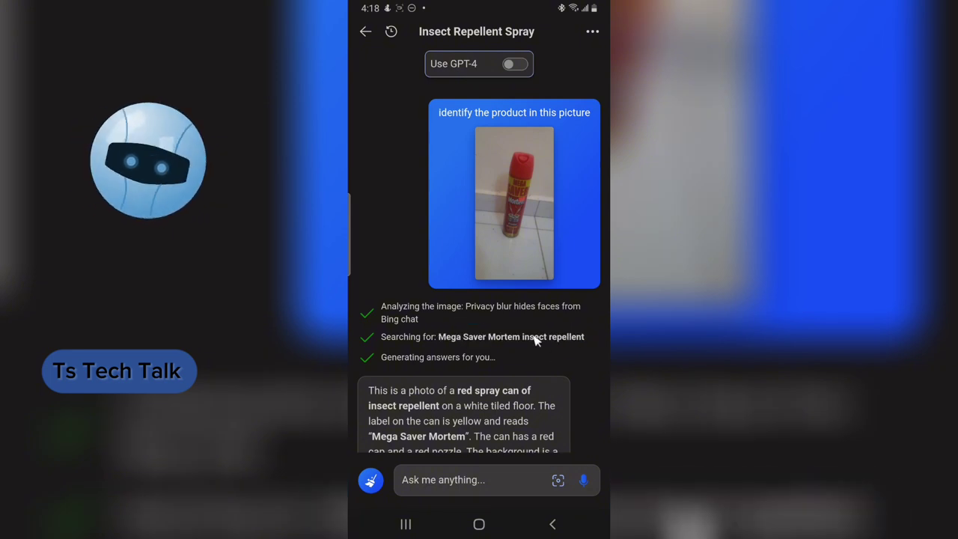
scroll(531, 259, down, 1)
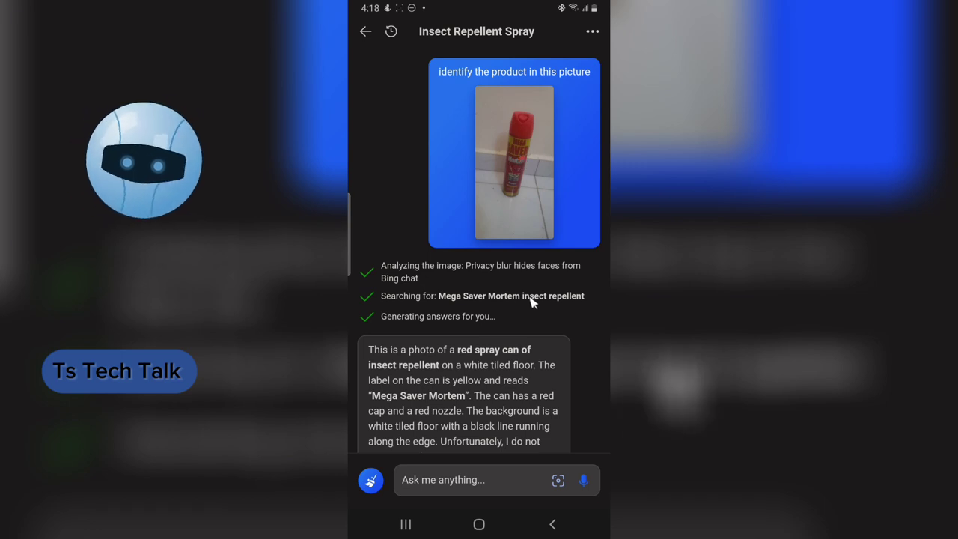
scroll(531, 300, down, 5)
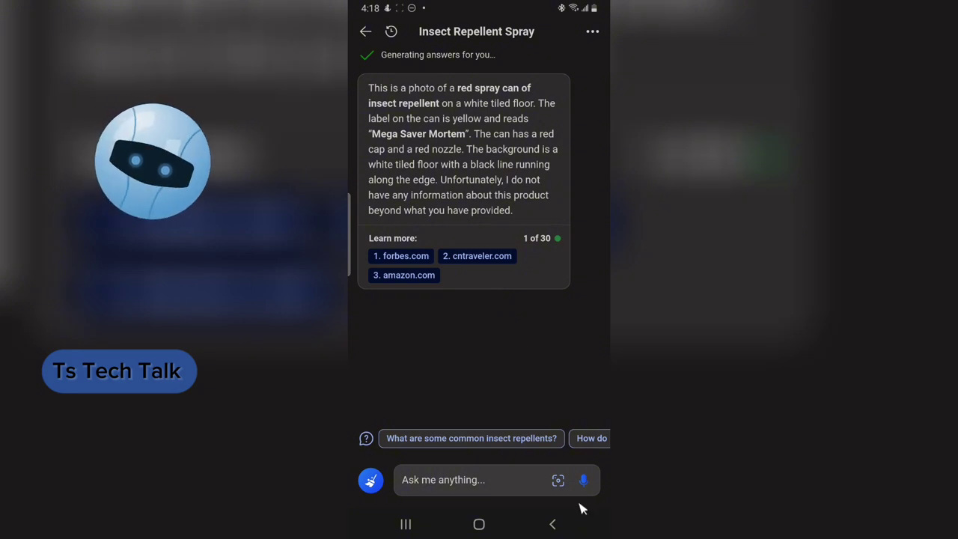
click(558, 482)
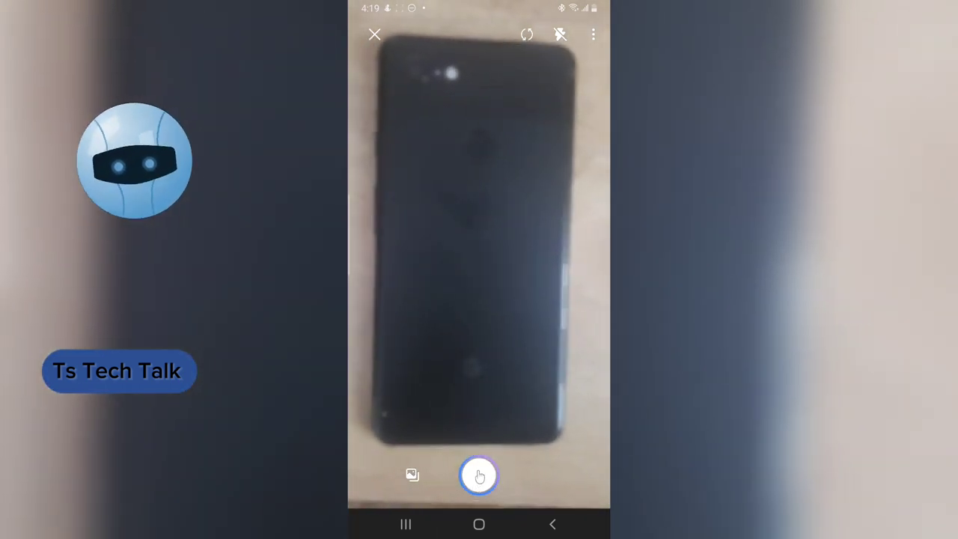
Photograph the black phone and type 'identify the product in this picture' in the Ask box.
click(477, 479)
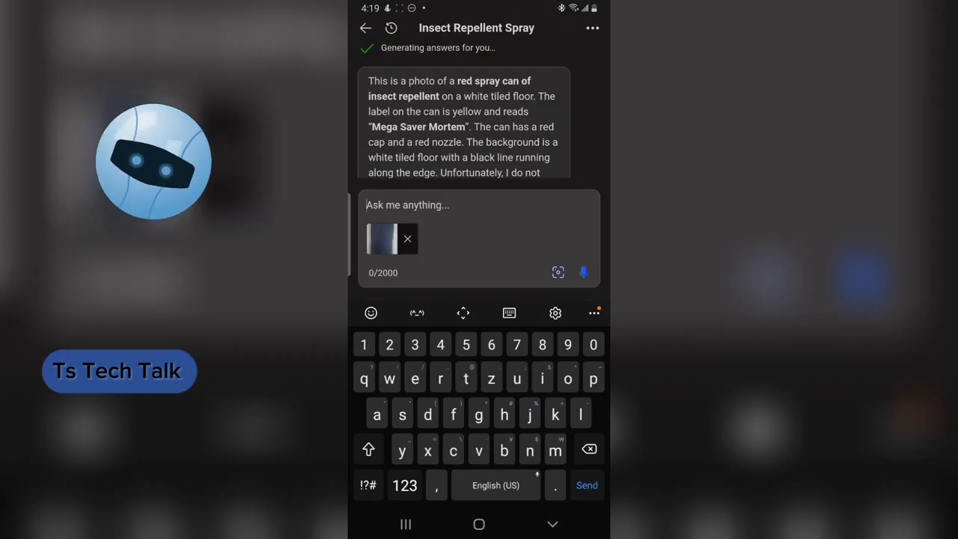
text(i)
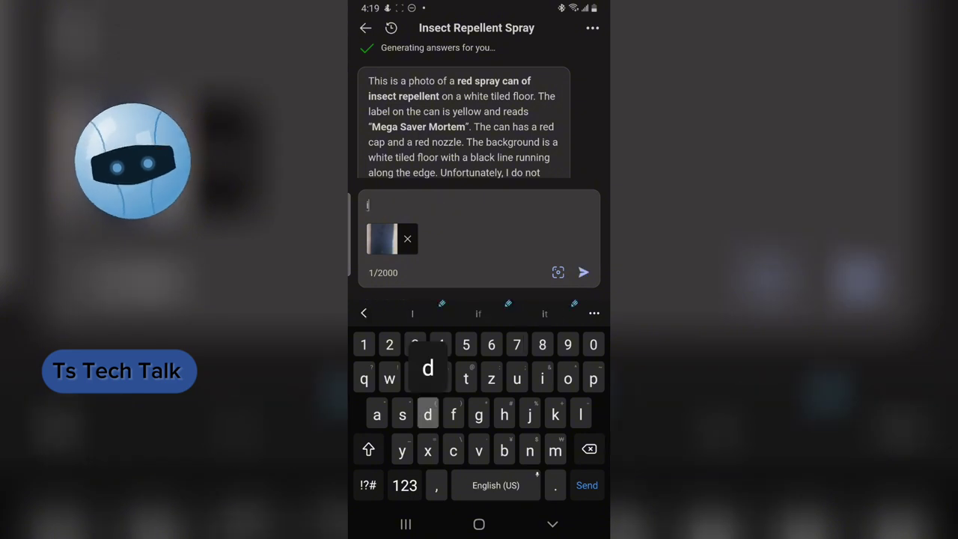
text(dentify )
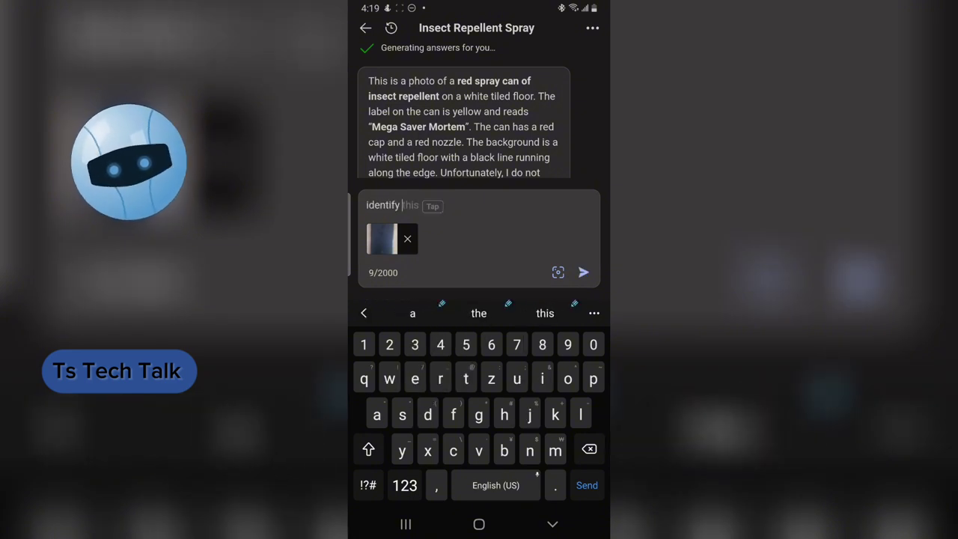
text(the prod)
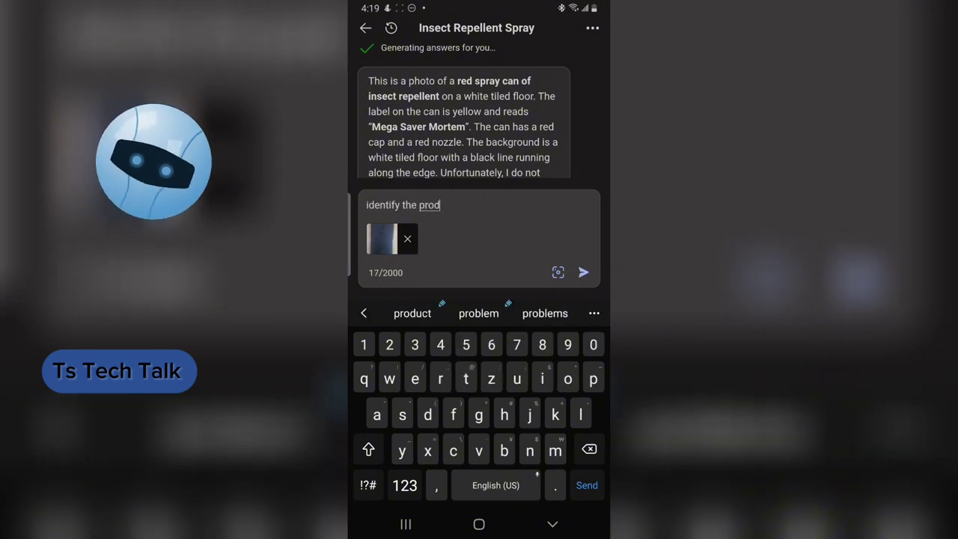
text(uct in th)
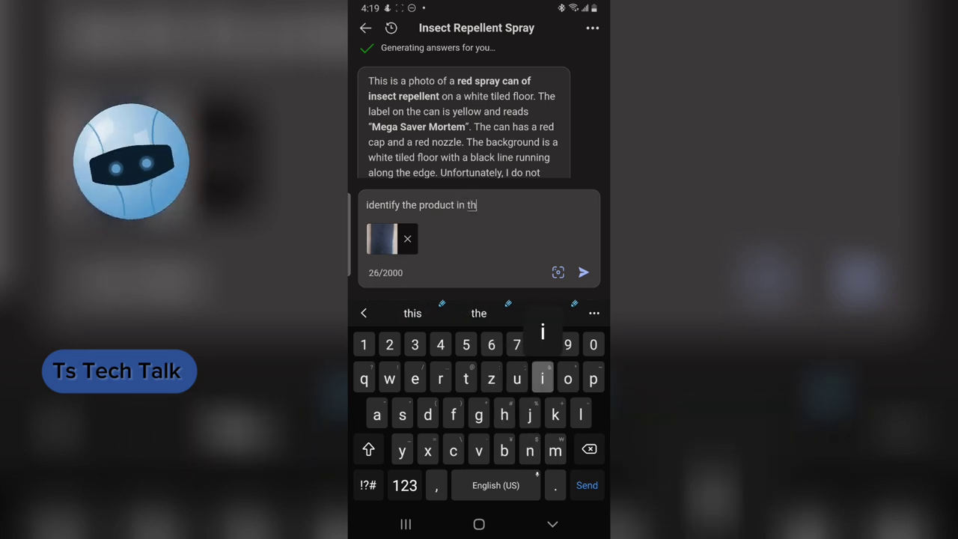
text(is picture)
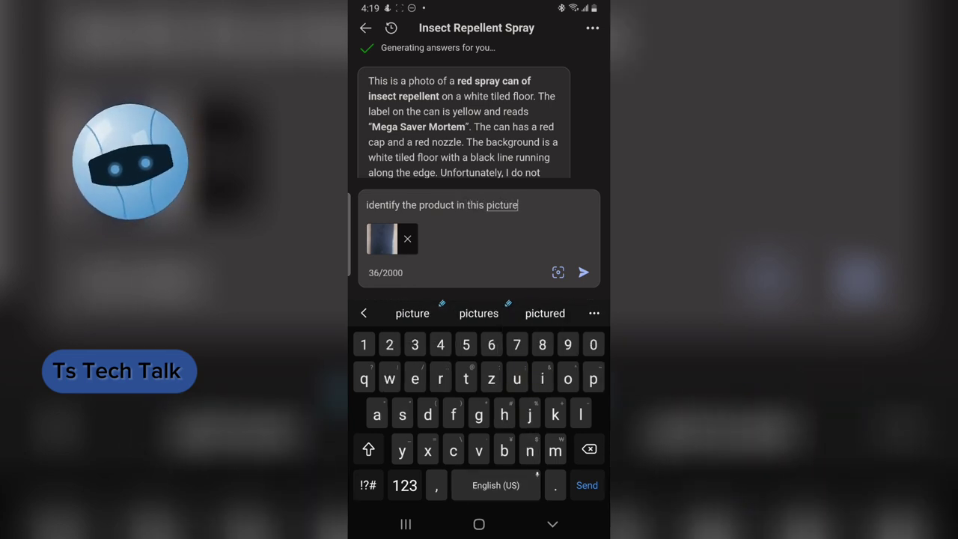
Send the phone-photo identification question and review Bing Chat's reply, Learn more links and image results.
key(Return)
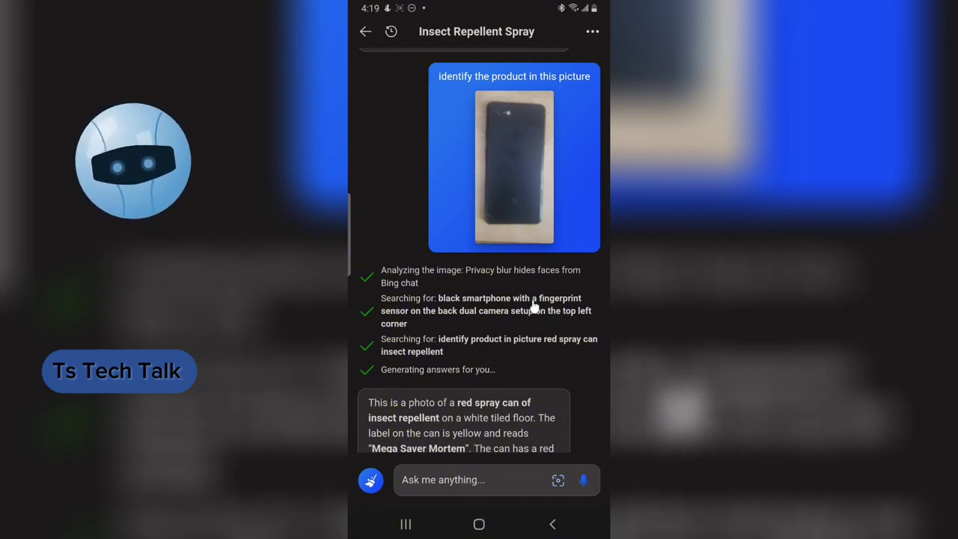
scroll(502, 343, down, 3)
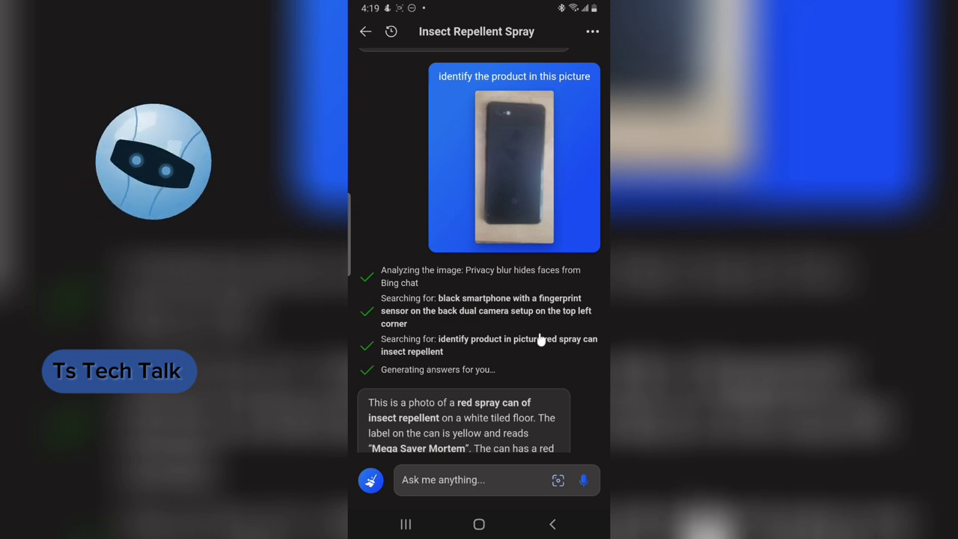
scroll(539, 337, down, 1)
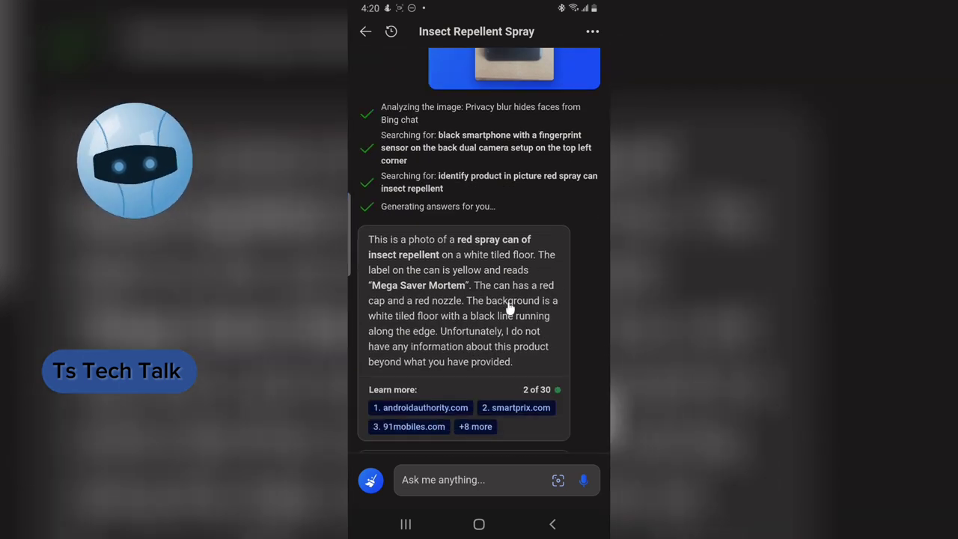
scroll(524, 293, down, 5)
scroll(526, 284, up, 10)
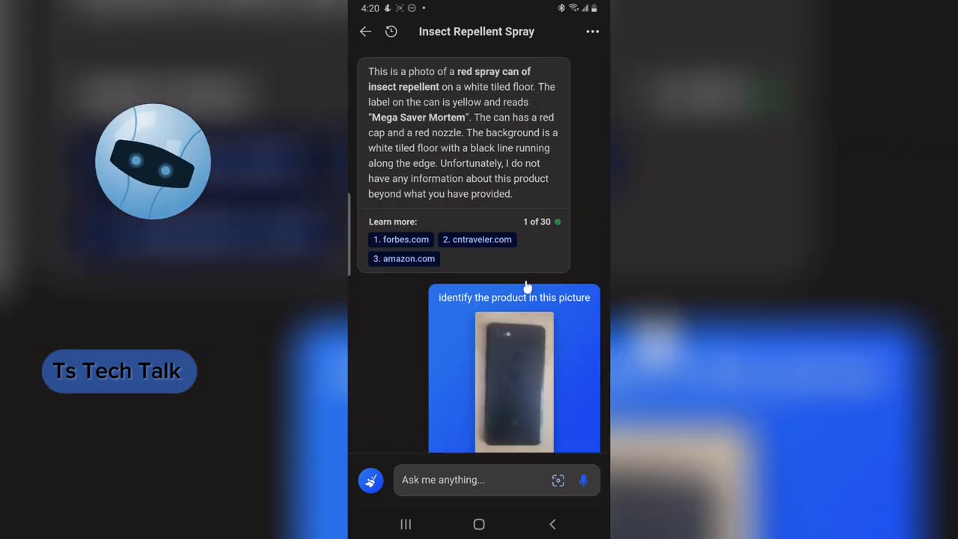
scroll(527, 293, down, 8)
scroll(527, 293, down, 10)
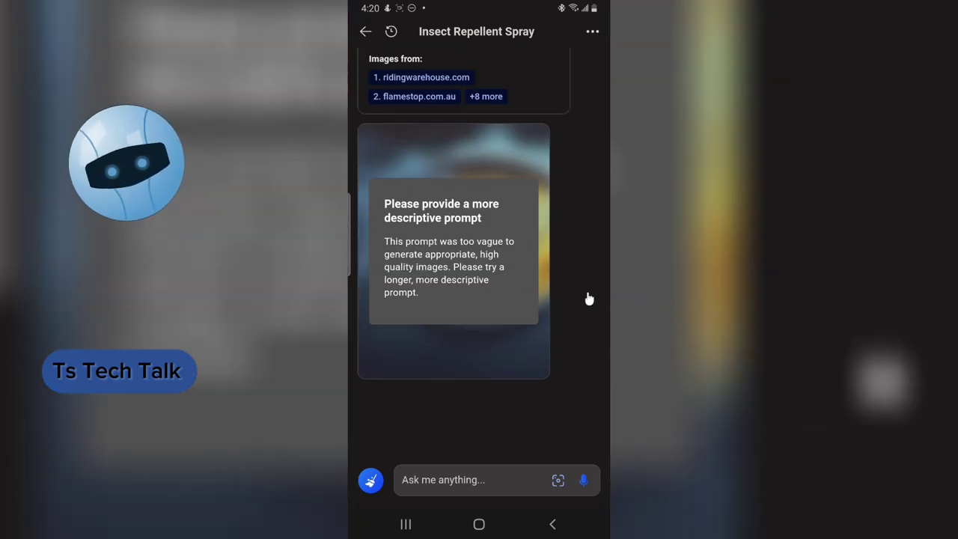
scroll(547, 262, up, 5)
scroll(552, 259, down, 4)
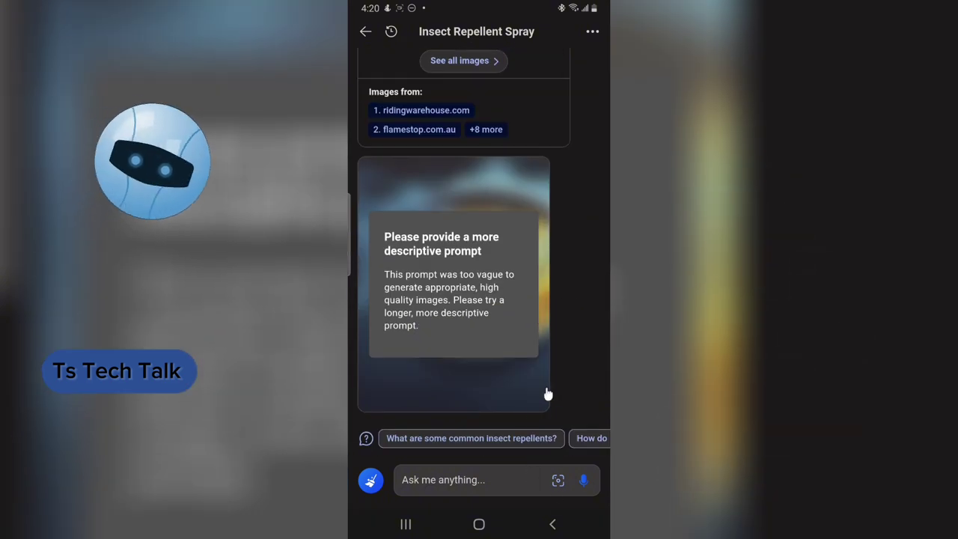
Photograph the white game controller and send it with the question 'identify this image'.
click(558, 481)
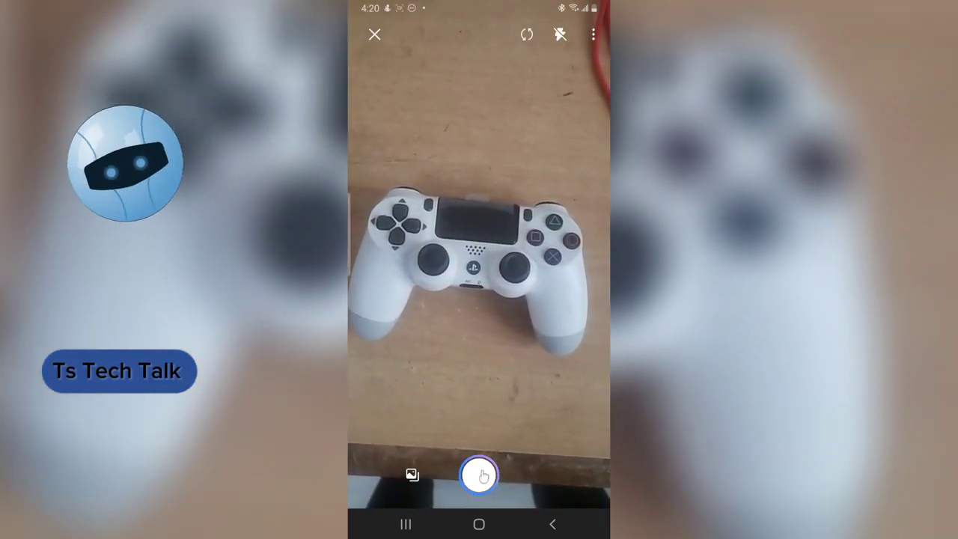
click(482, 476)
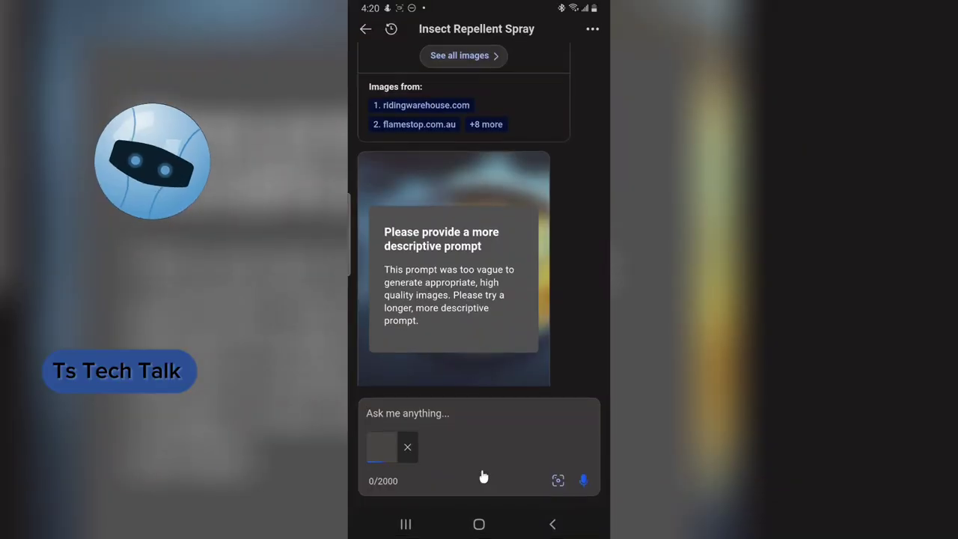
click(521, 420)
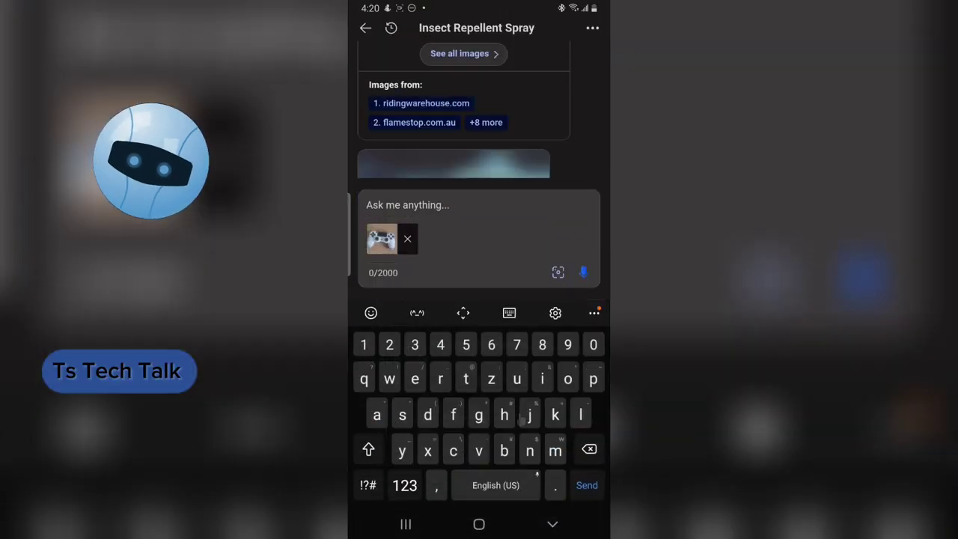
text(ident)
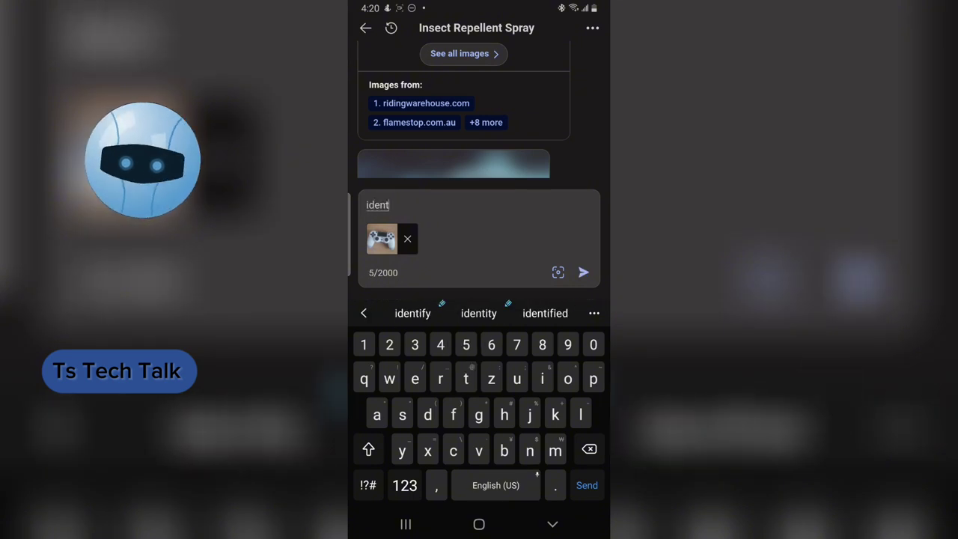
text(ify this image)
key(Return)
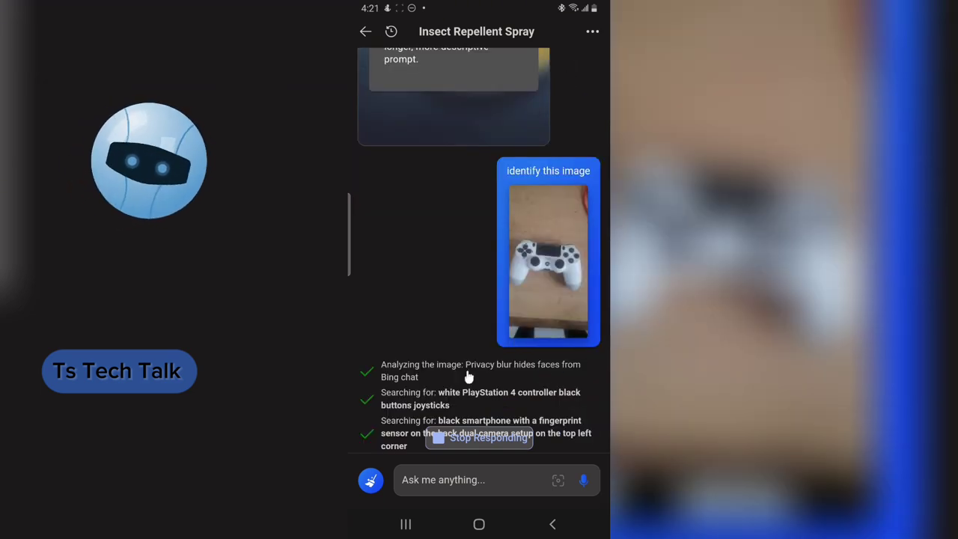
Highlight and clear the prompt, analysis status and 'PlayStation 4 controller' search phrase.
click(469, 373)
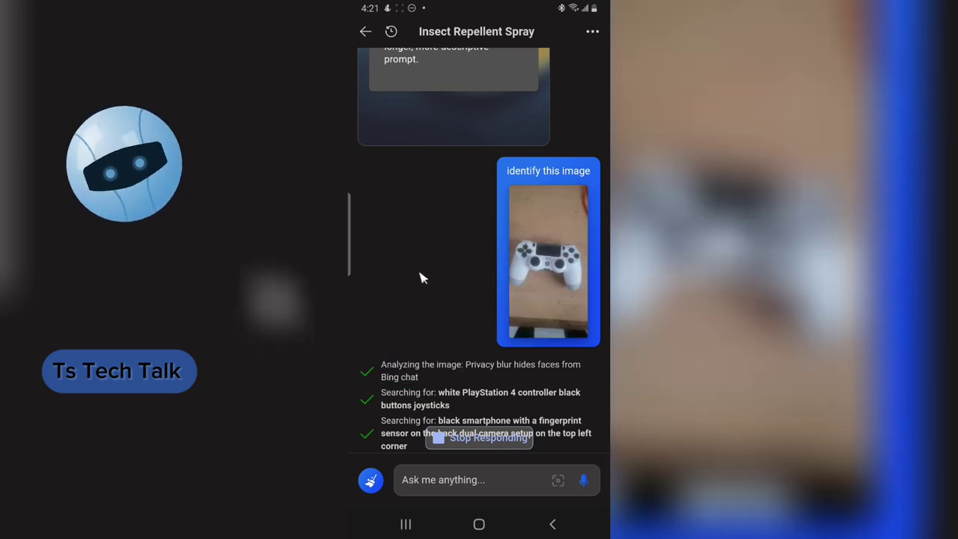
click(558, 276)
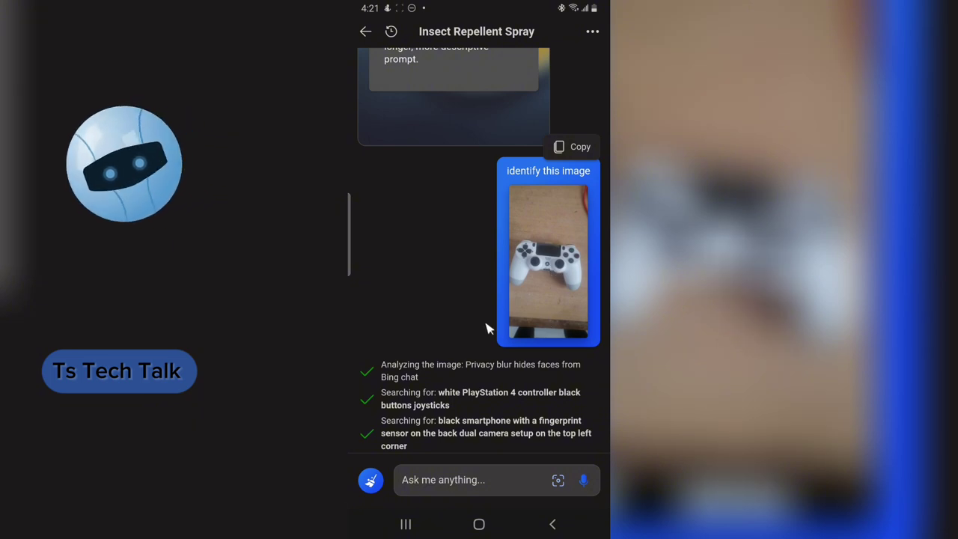
drag(439, 367, 509, 133)
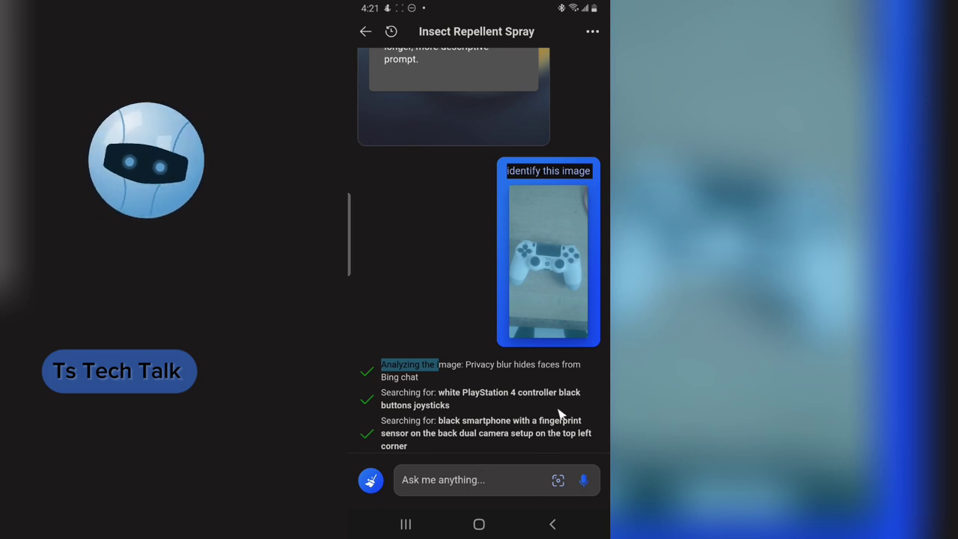
click(441, 394)
drag(441, 393, 460, 412)
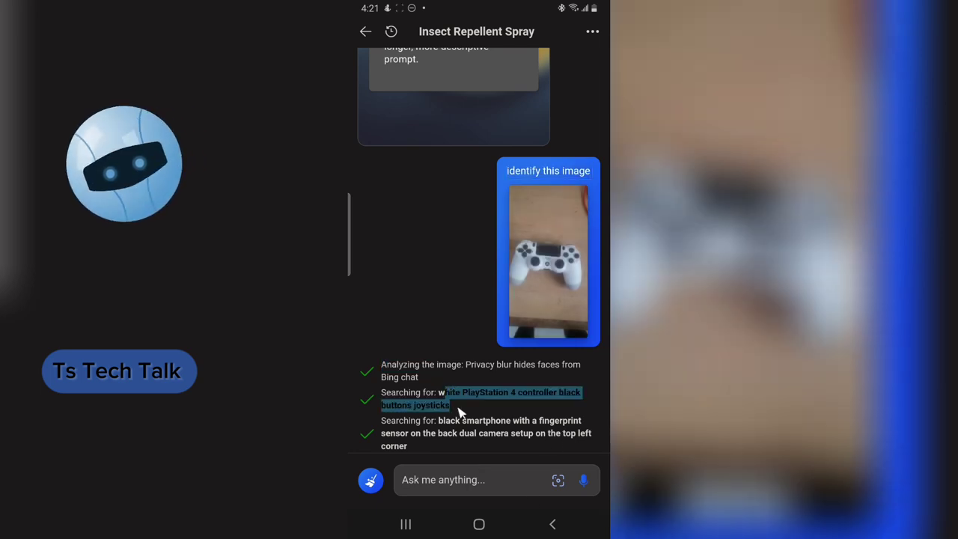
click(488, 397)
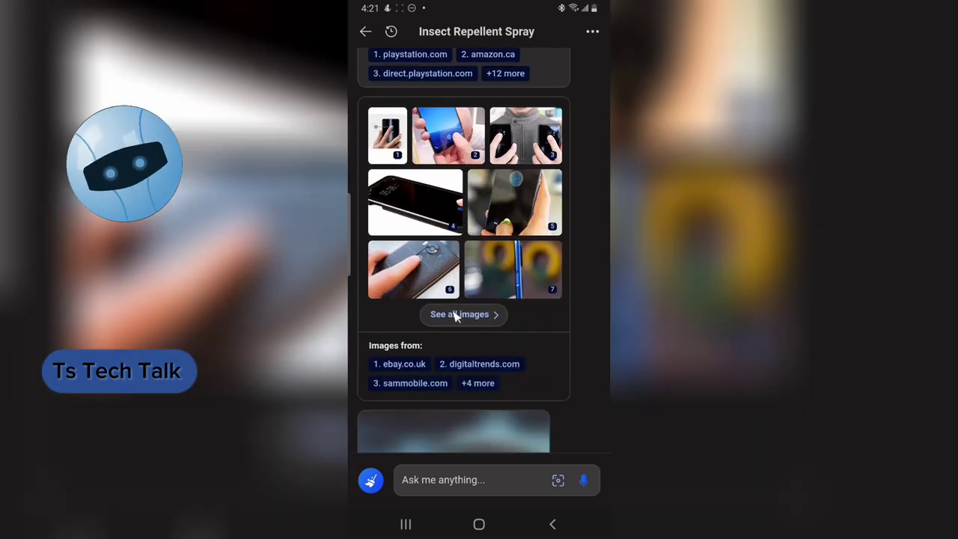
Scroll through the reply identifying a white PS4 controller and its image results.
scroll(463, 313, up, 5)
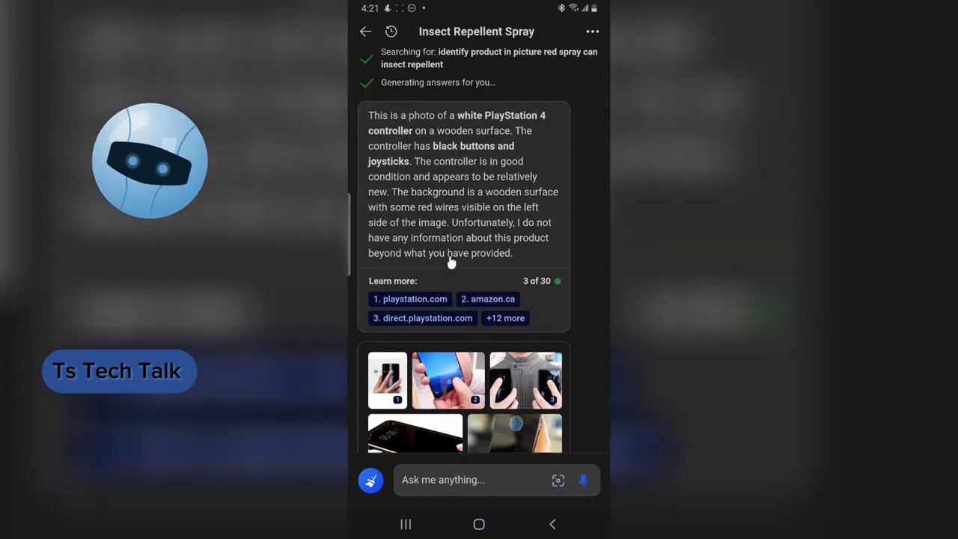
scroll(460, 357, up, 5)
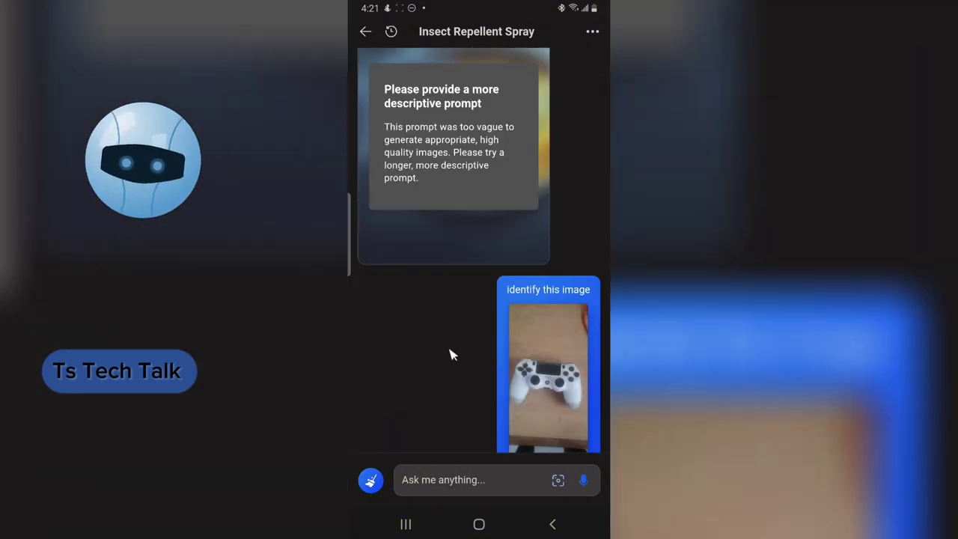
scroll(449, 348, down, 10)
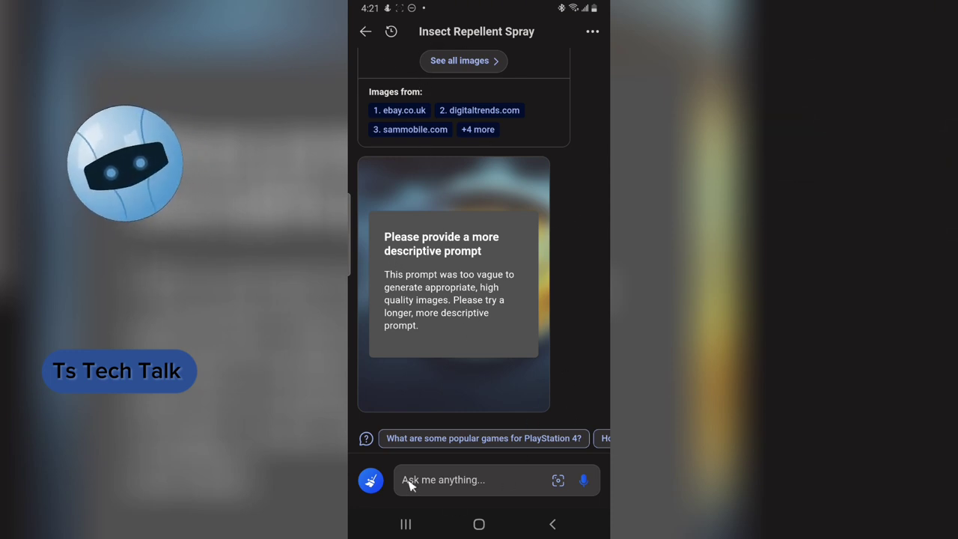
Leave the chat, view the hotels deal and Apps list, then return to the Bing home page.
click(366, 33)
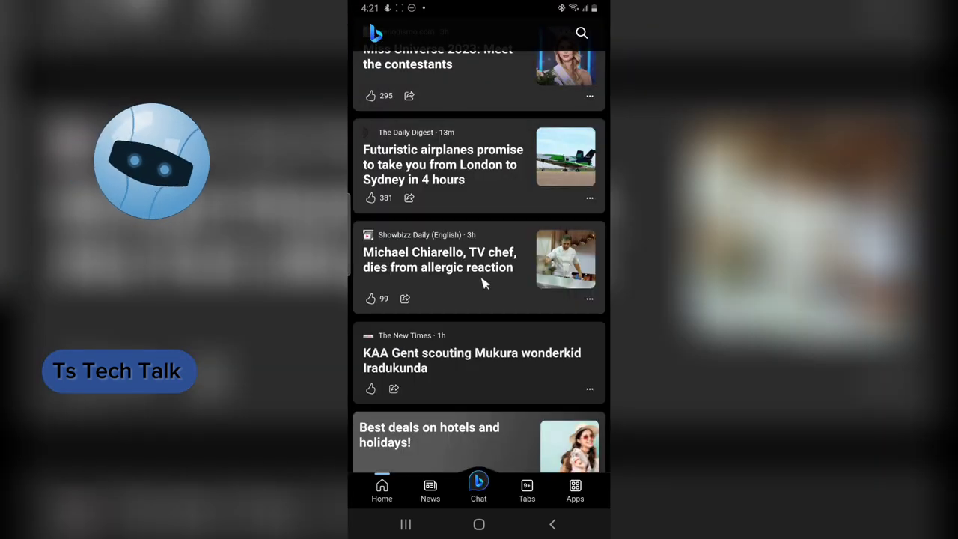
click(490, 479)
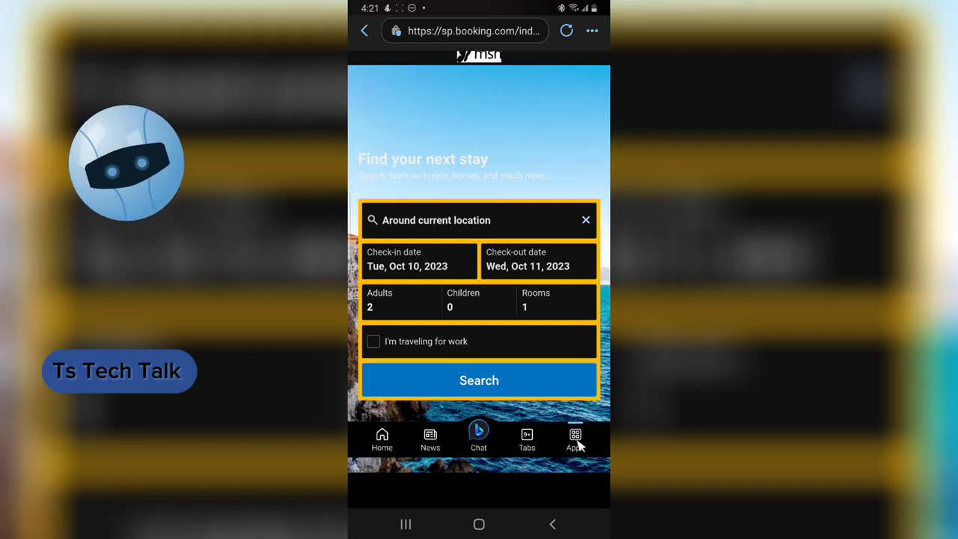
click(575, 442)
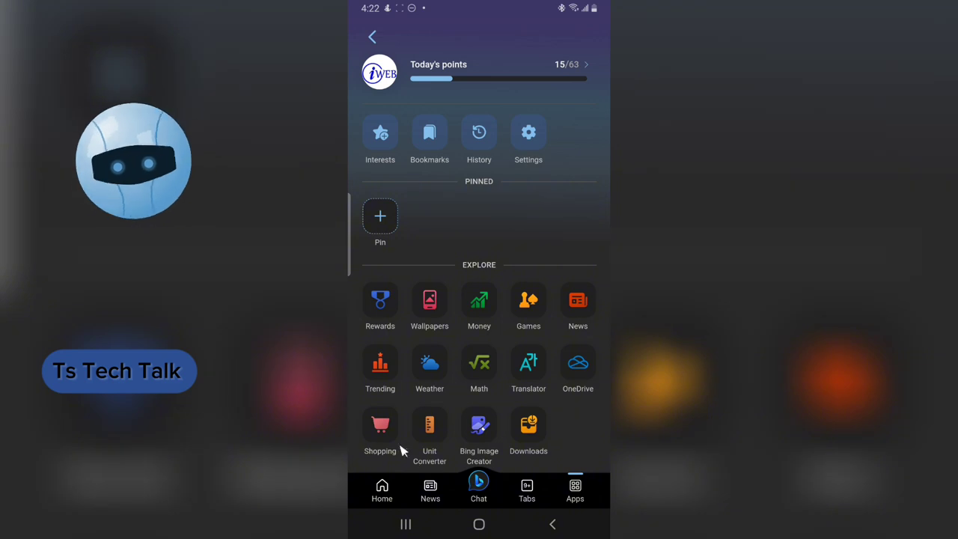
right_click(565, 41)
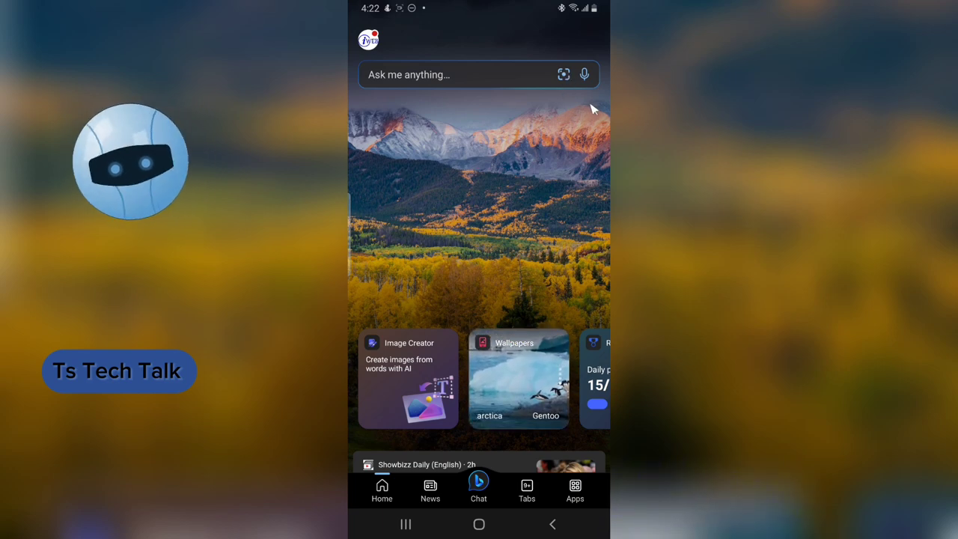
Visually search the red insect spray can and browse its similar spray products.
click(563, 74)
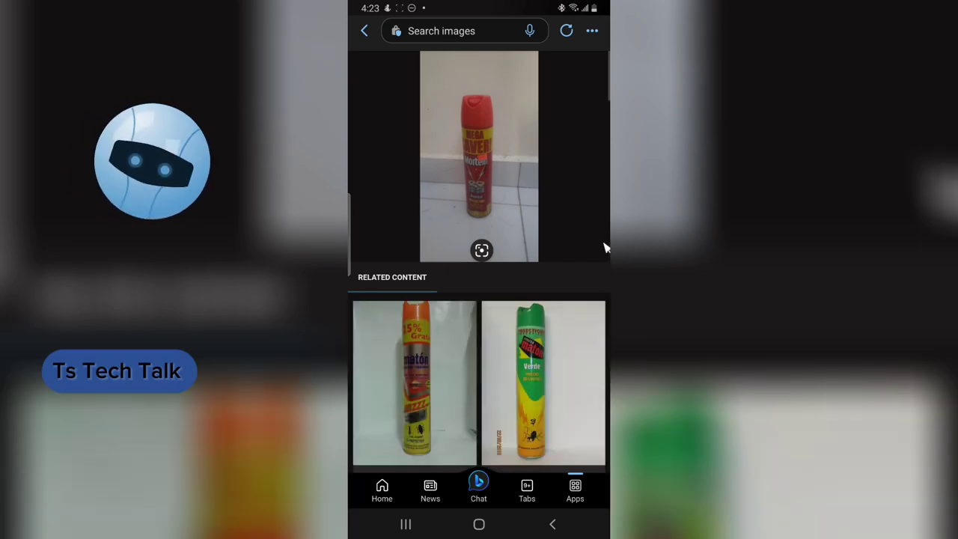
scroll(605, 249, down, 5)
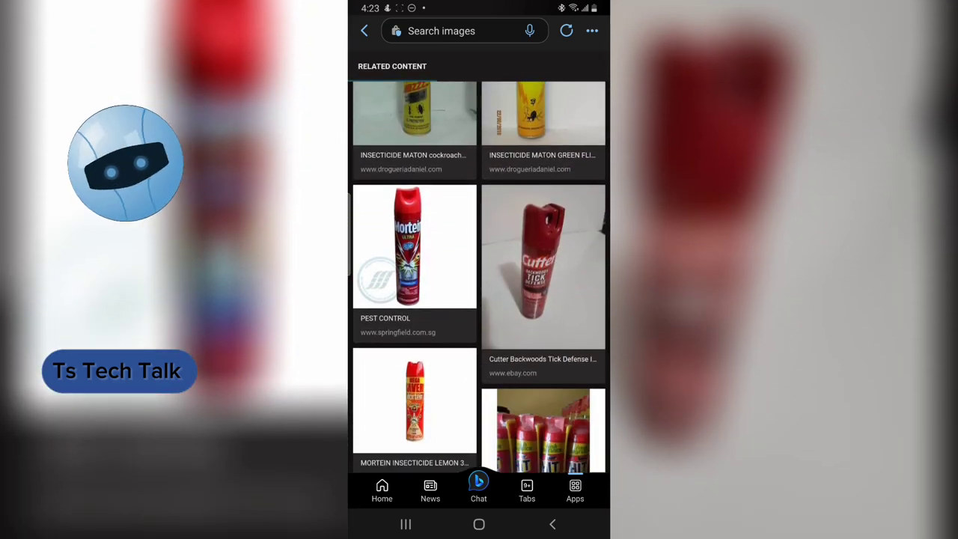
scroll(479, 277, up, 3)
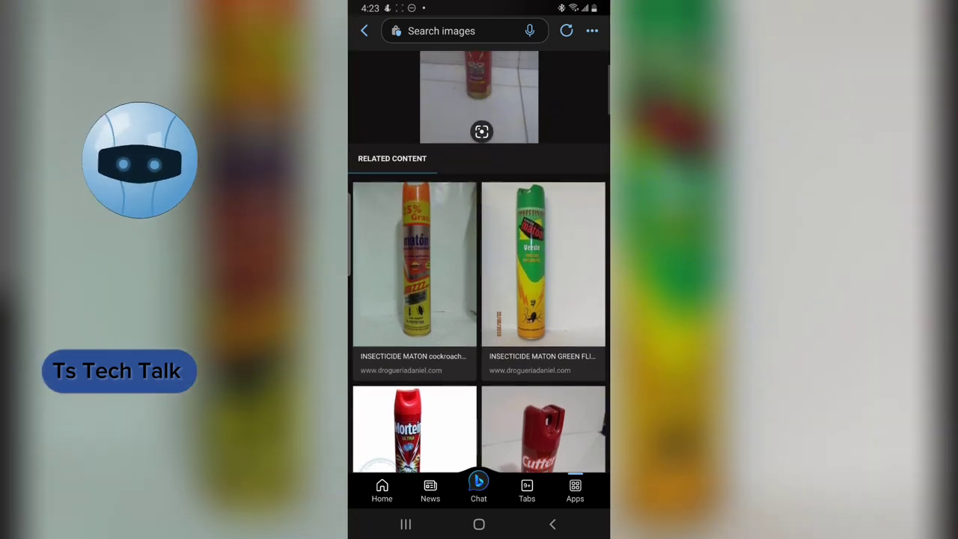
scroll(480, 277, down, 2)
scroll(480, 277, down, 3)
scroll(480, 277, up, 1)
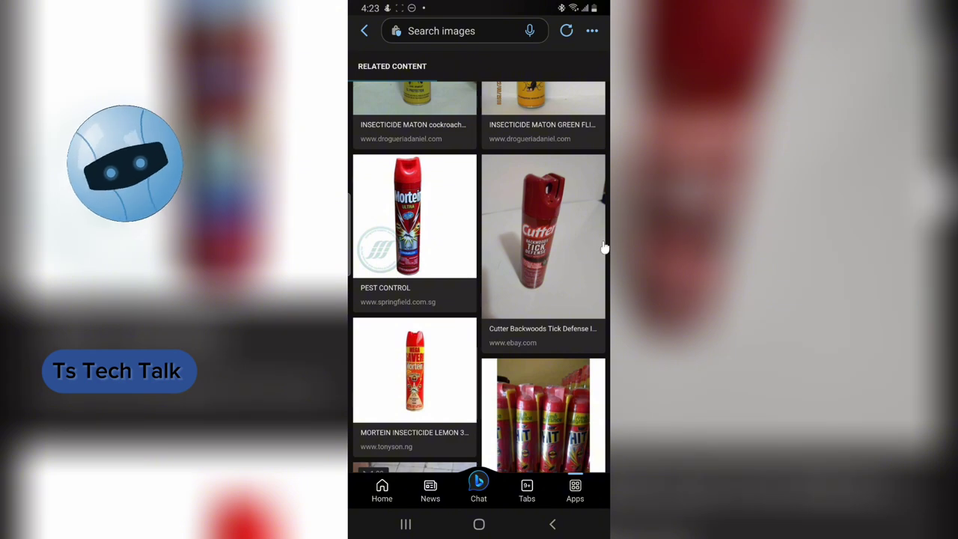
scroll(604, 247, up, 1)
scroll(605, 247, up, 3)
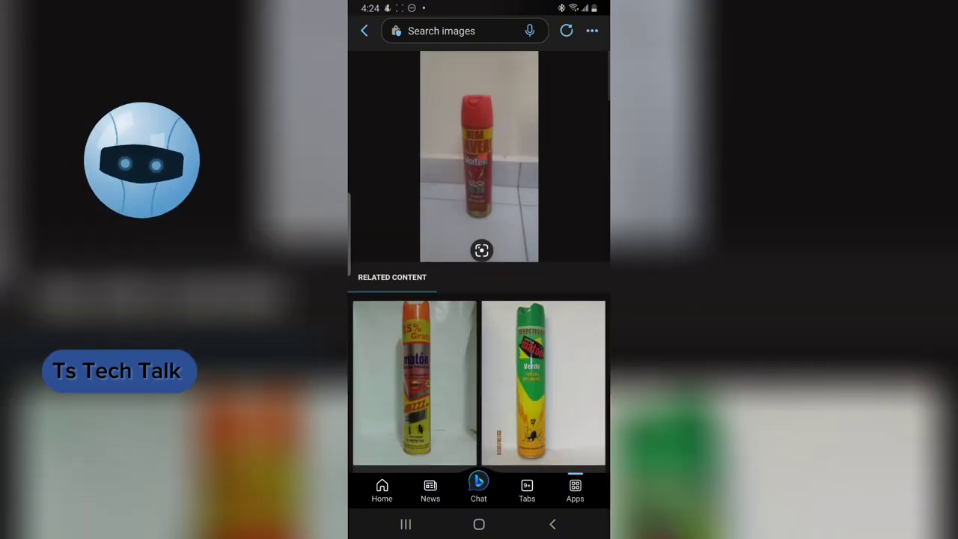
click(482, 262)
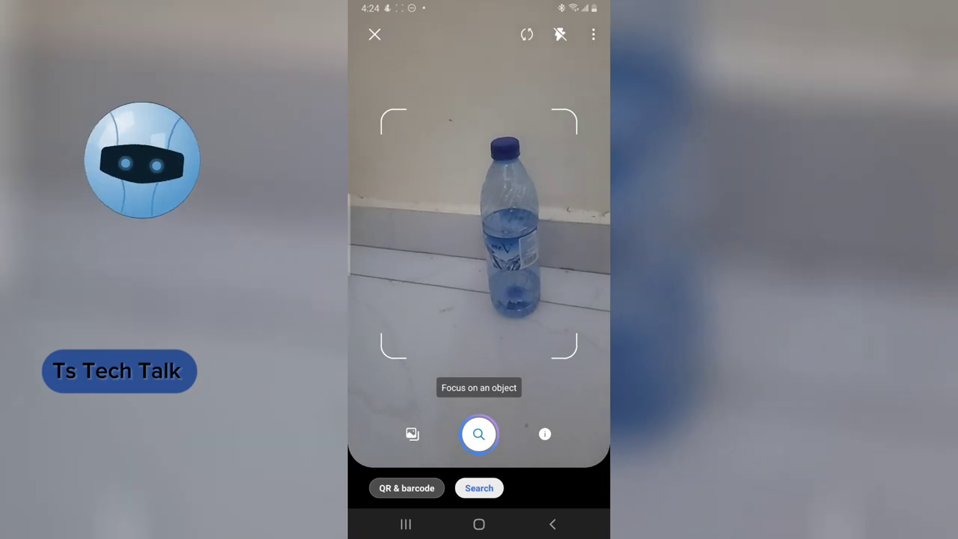
Capture the plastic water bottle and browse similar results like Bisleri and Mcdowells mineral water.
click(479, 435)
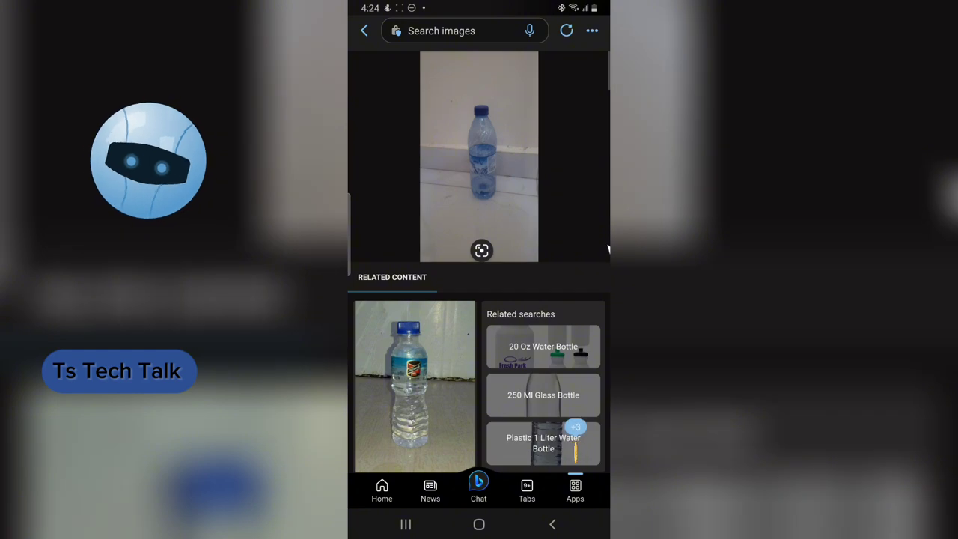
scroll(608, 250, down, 3)
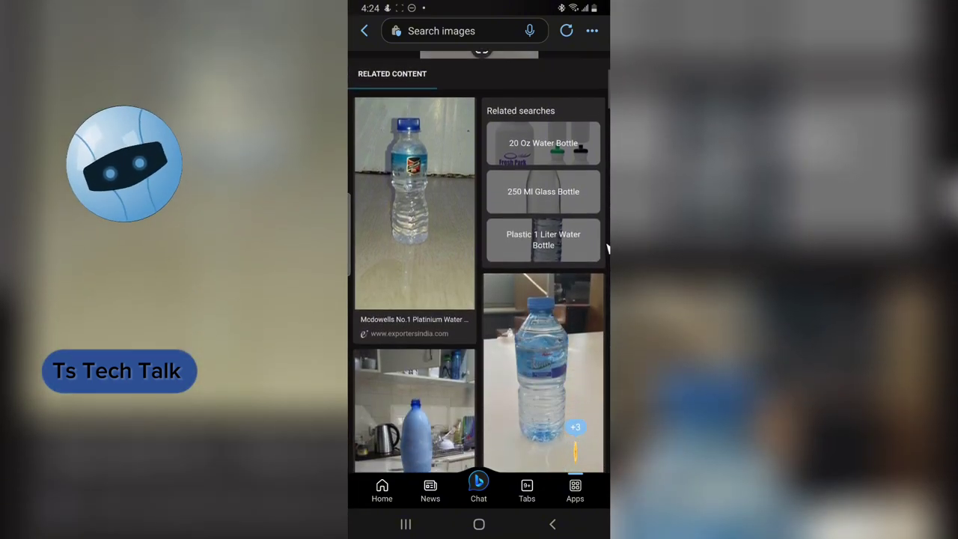
scroll(607, 249, down, 10)
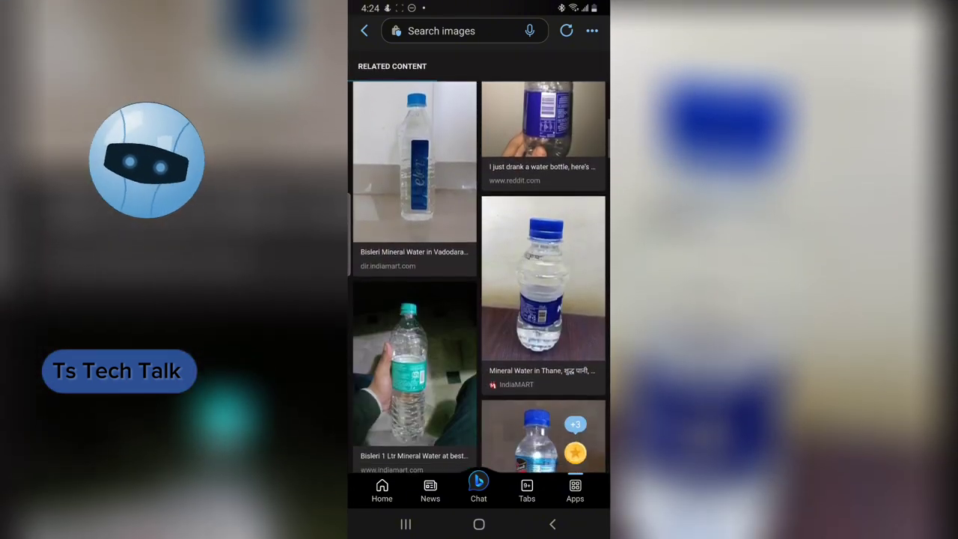
scroll(479, 277, down, 5)
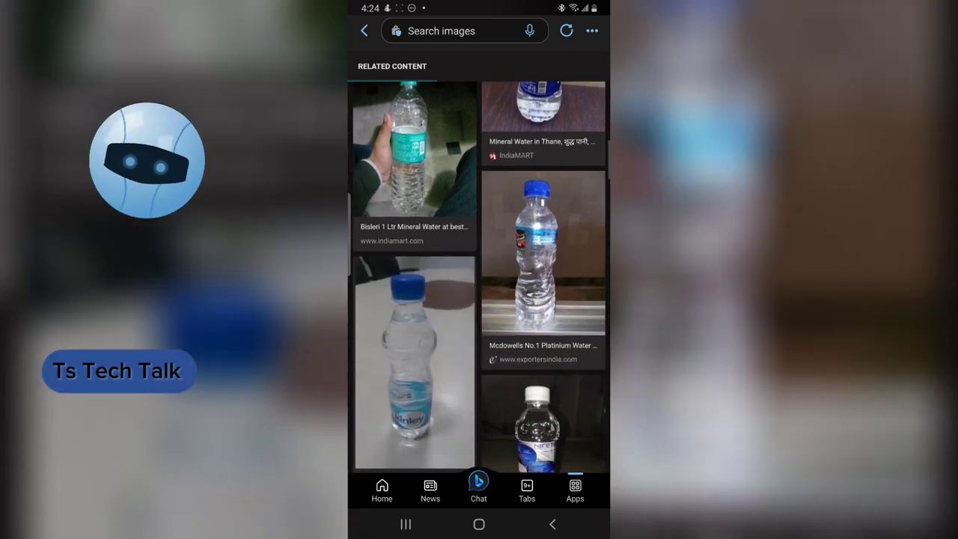
scroll(479, 277, down, 5)
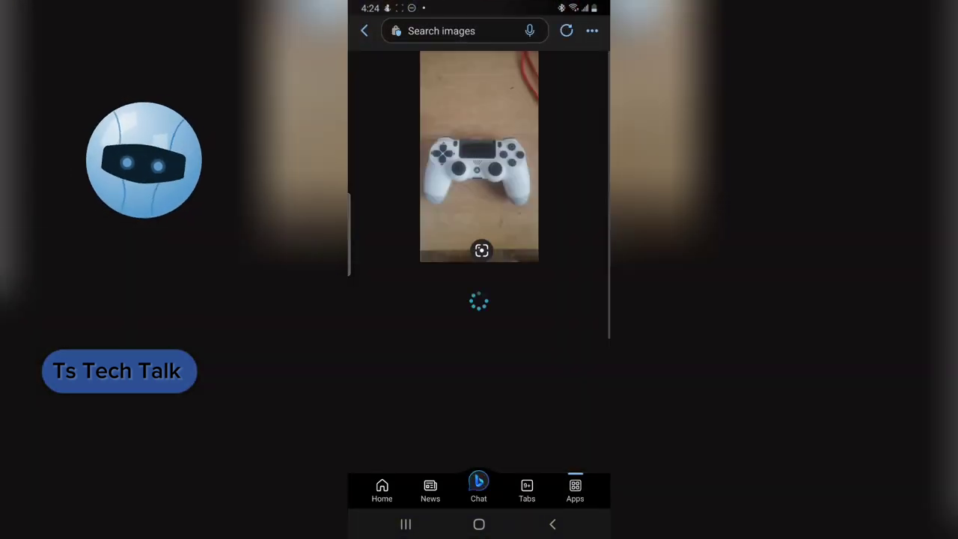
Scroll the PS4 controller's Related Content, then start a new visual search for the black phone.
scroll(479, 225, down, 1)
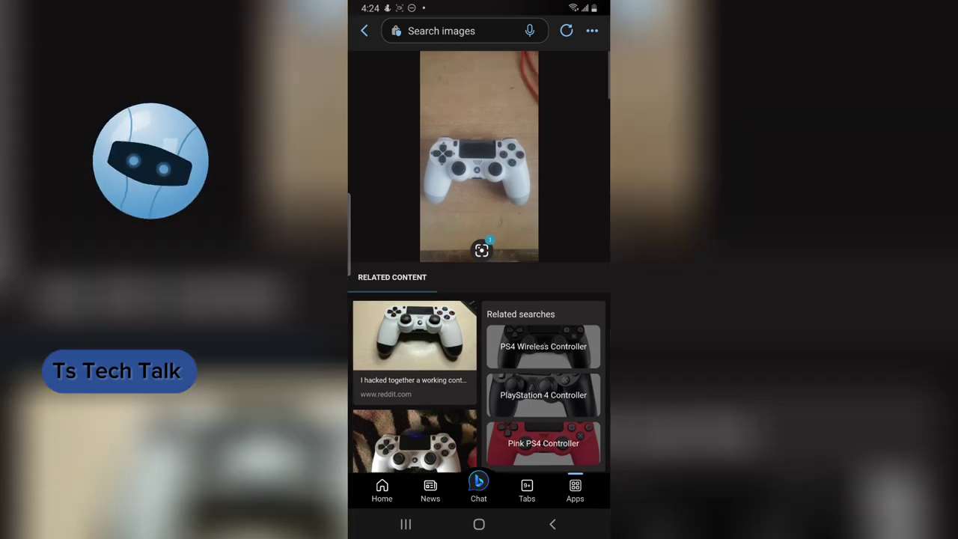
click(552, 524)
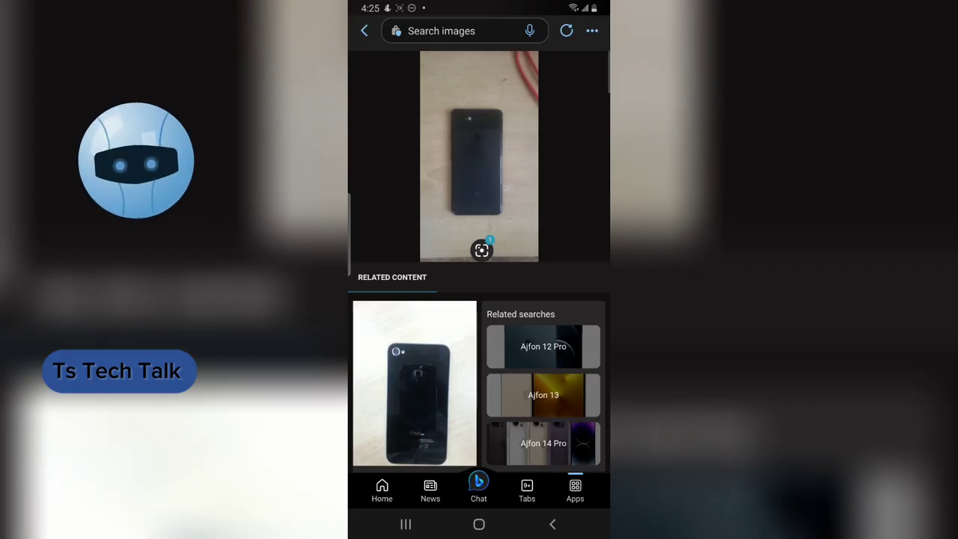
scroll(479, 299, down, 5)
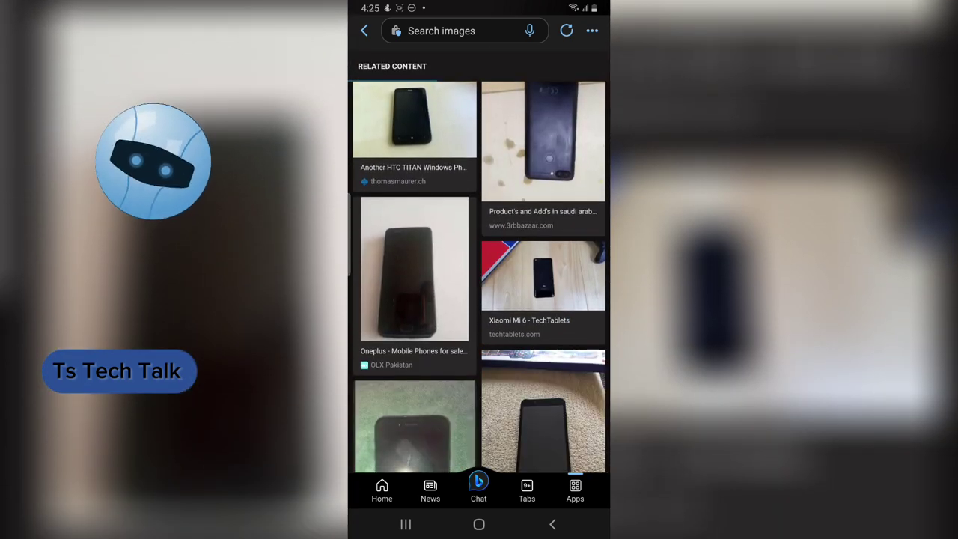
scroll(479, 300, down, 5)
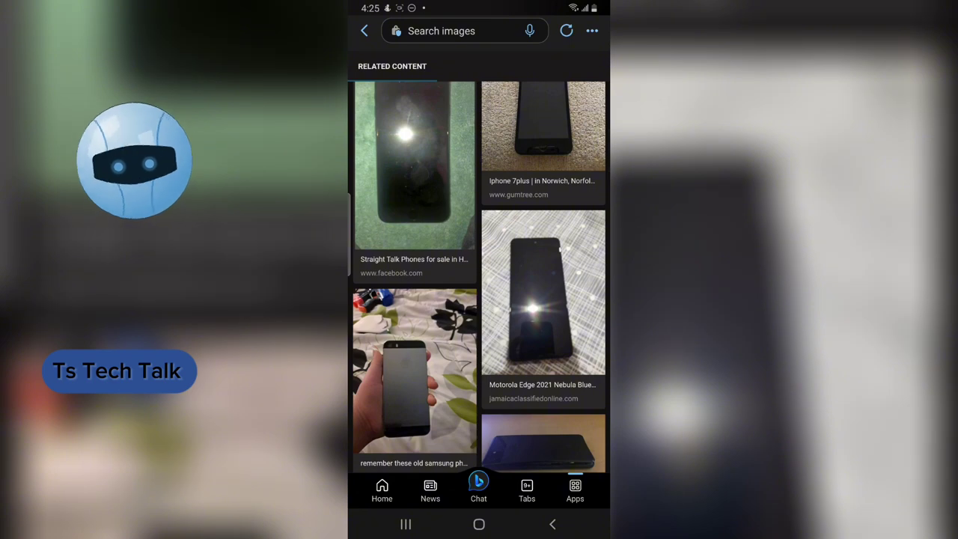
scroll(480, 299, down, 2)
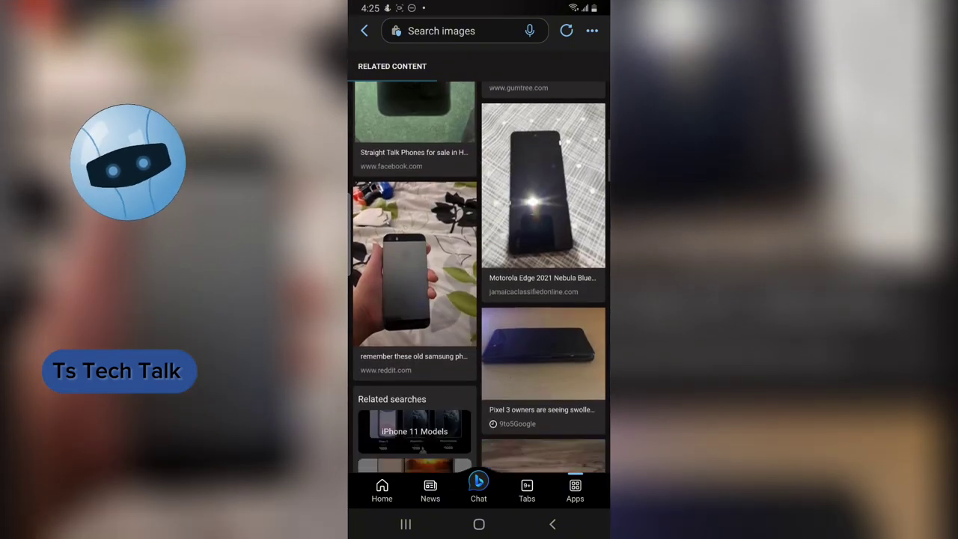